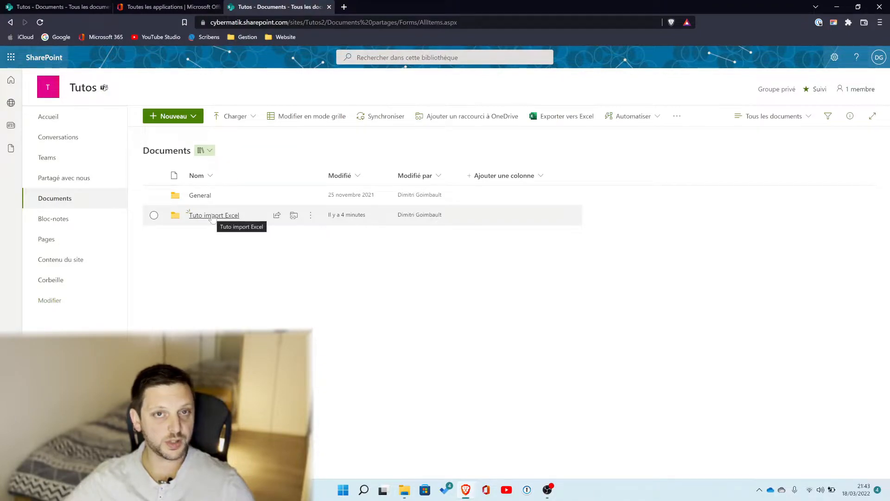
Compare the SharePoint Tutos document library and its Tuto import Excel folder with their synced copies in File Explorer.
click(219, 216)
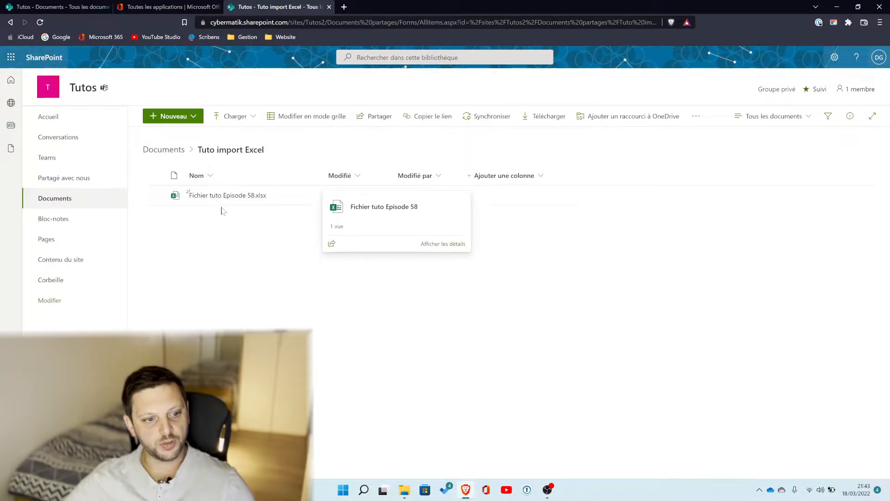
click(404, 490)
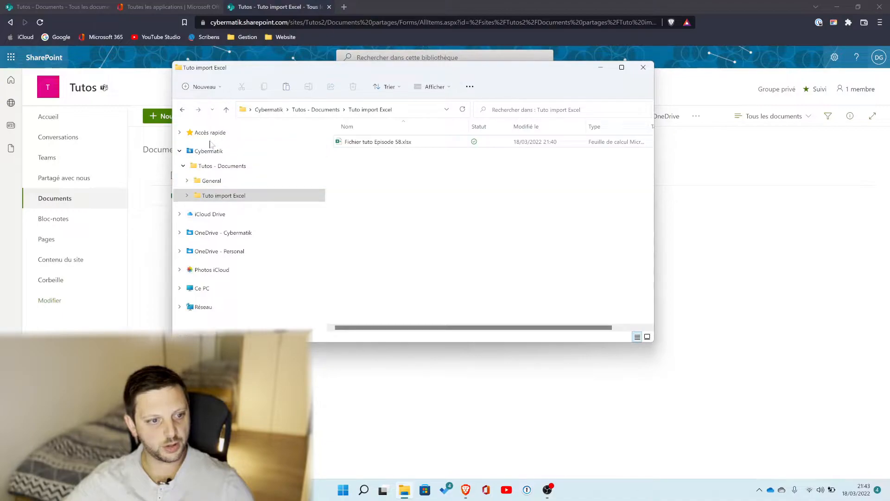
drag(327, 71, 532, 129)
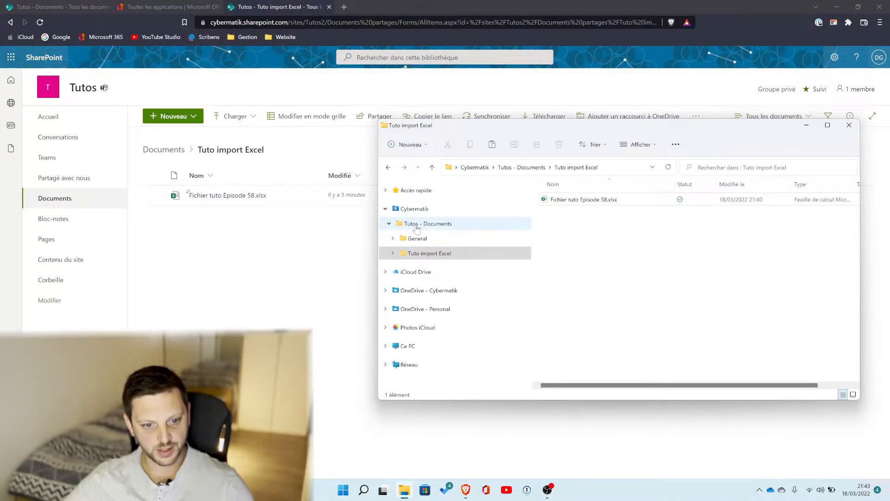
click(417, 224)
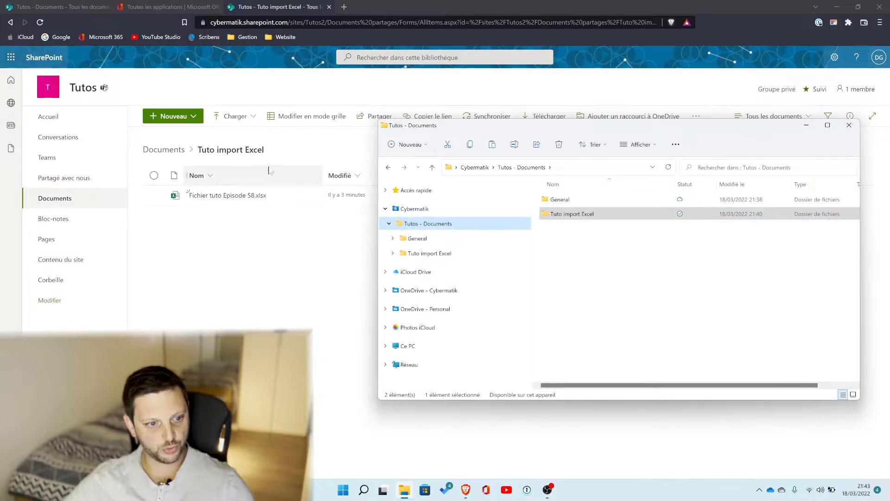
click(164, 149)
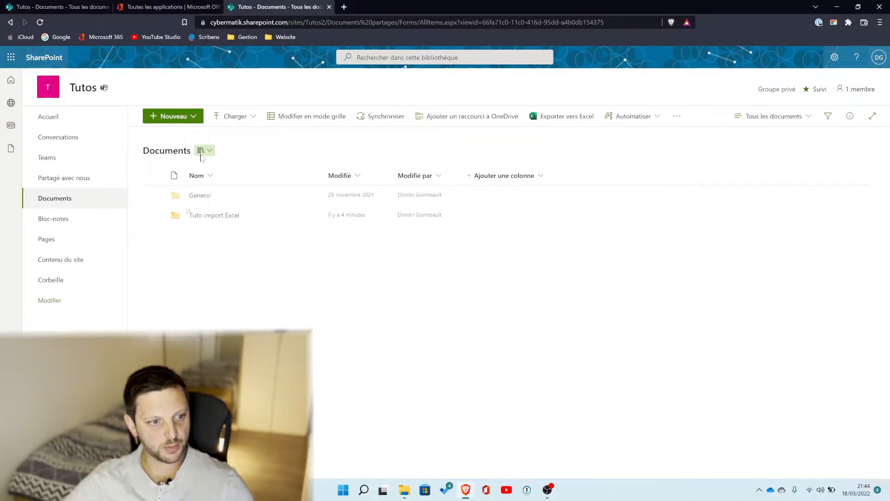
click(405, 491)
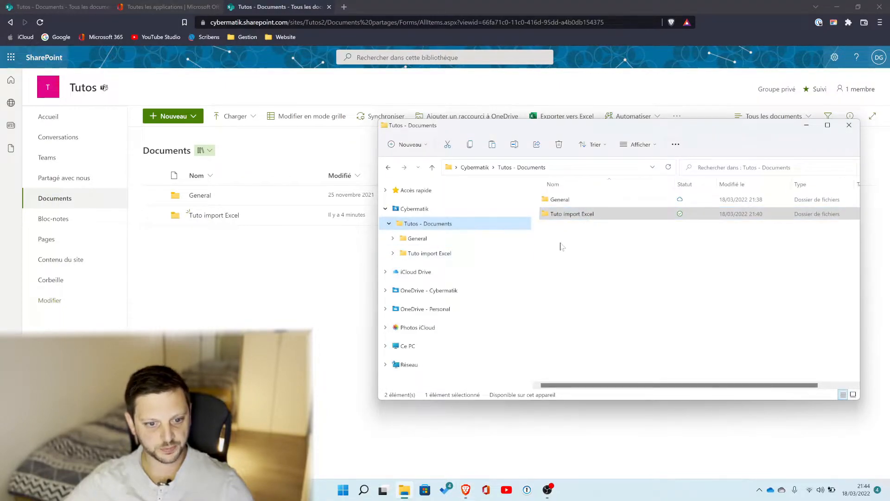
click(428, 253)
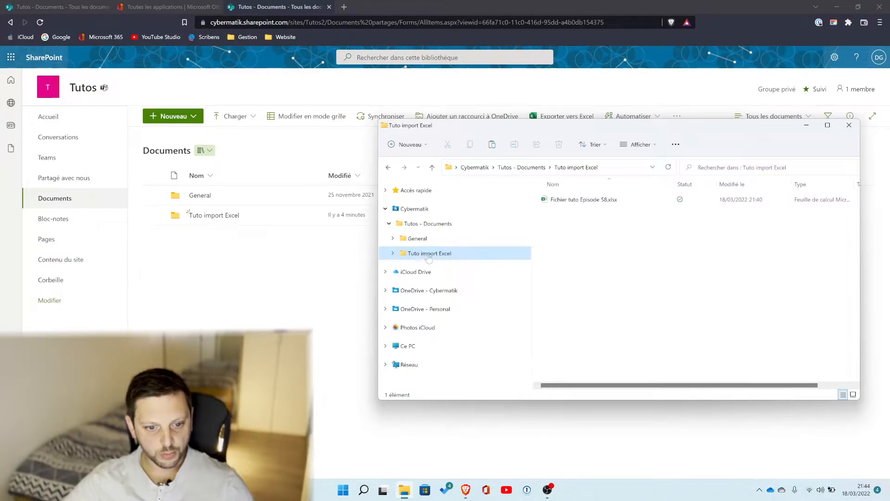
click(218, 216)
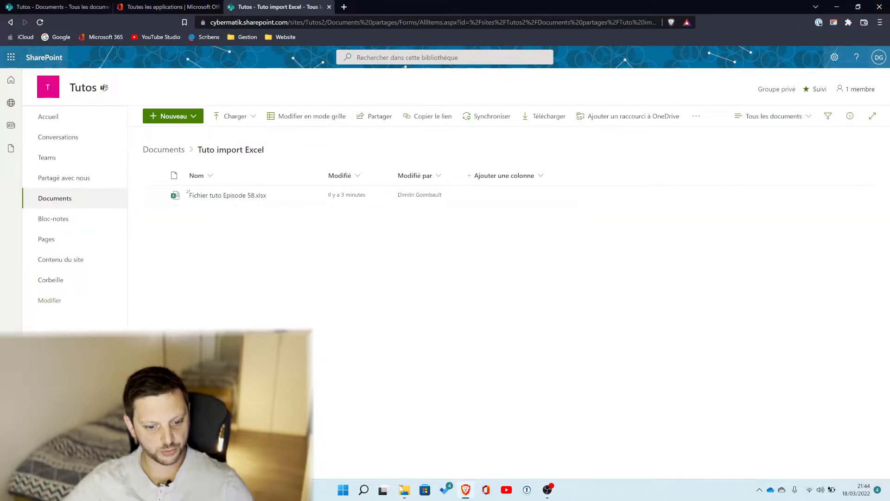
click(402, 489)
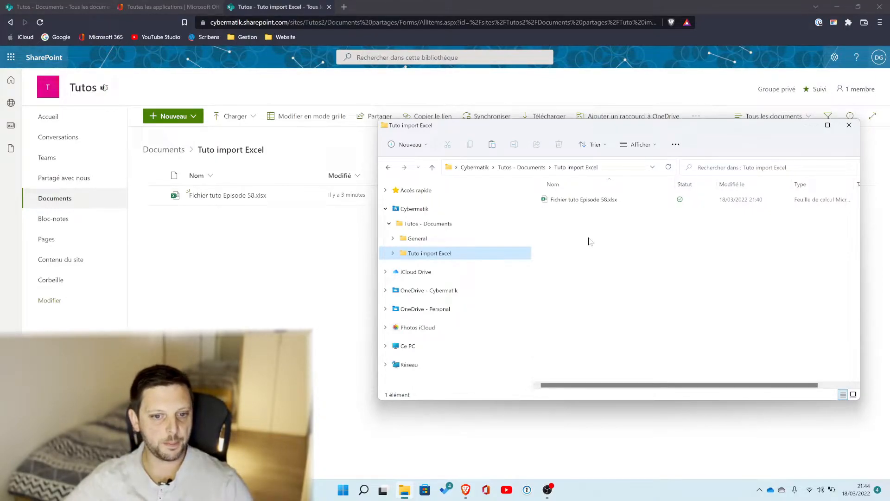
Minimize the browser, switch to Excel and create a blank workbook.
click(836, 6)
drag(715, 130, 573, 77)
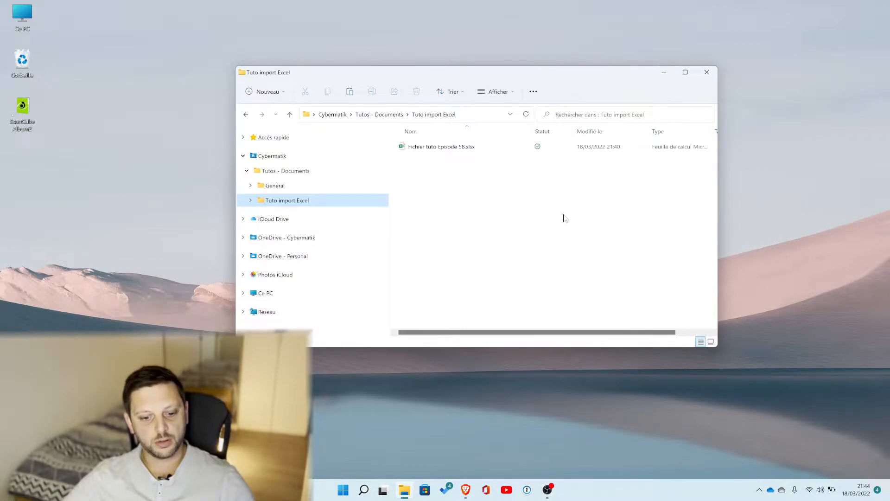
click(343, 493)
click(346, 264)
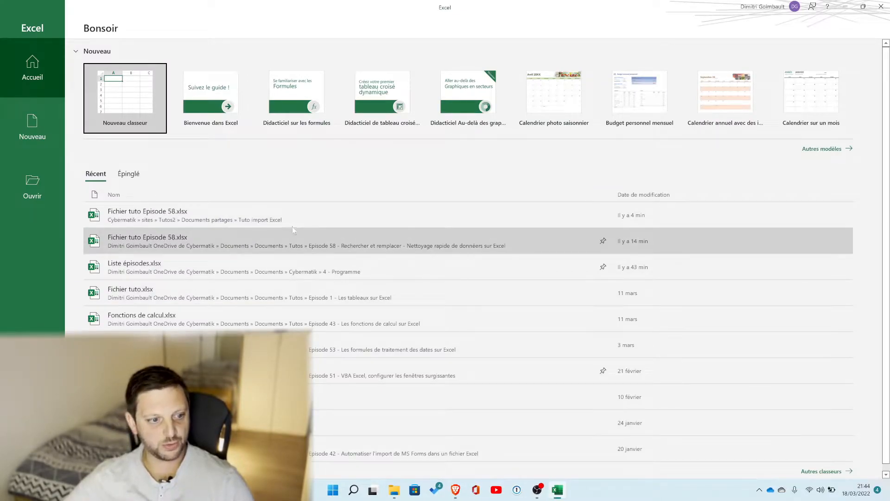
click(128, 103)
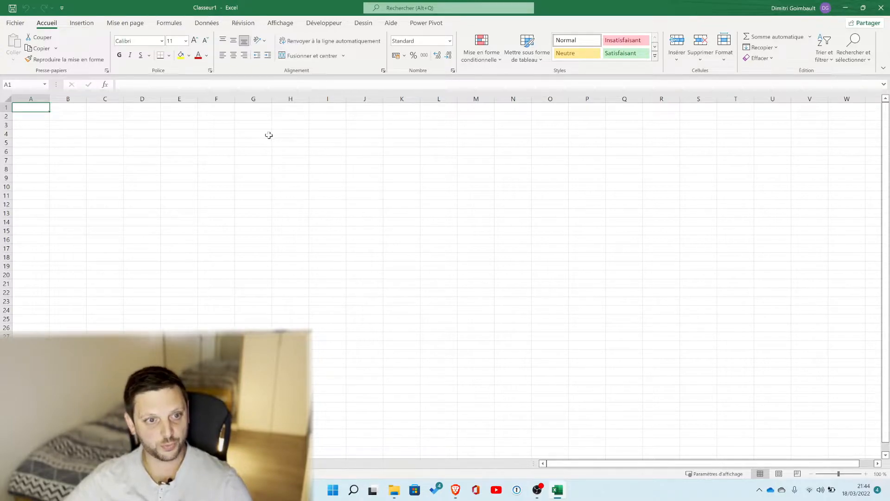
Import data from the workbook Fichier tuto Episode 58.xlsx in the synced Cybermatik > Tutos - Documents > Tuto import Excel folder.
click(209, 24)
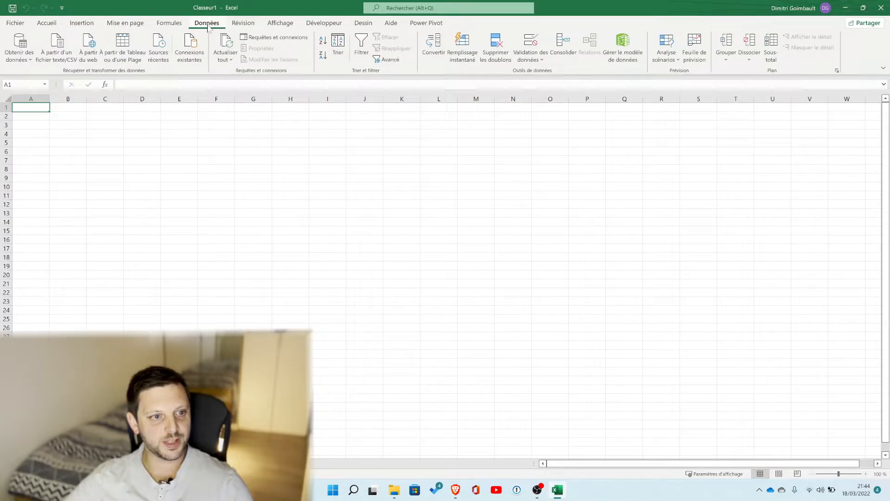
click(19, 52)
mouse_move(66, 77)
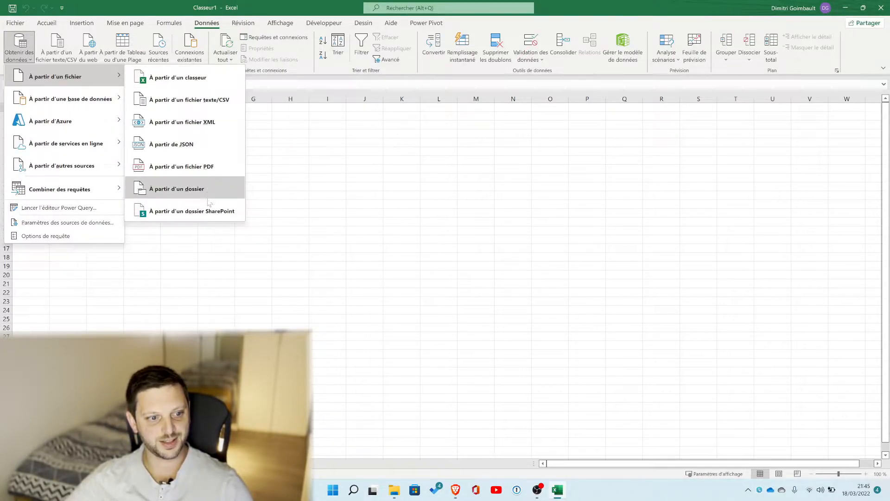
click(187, 78)
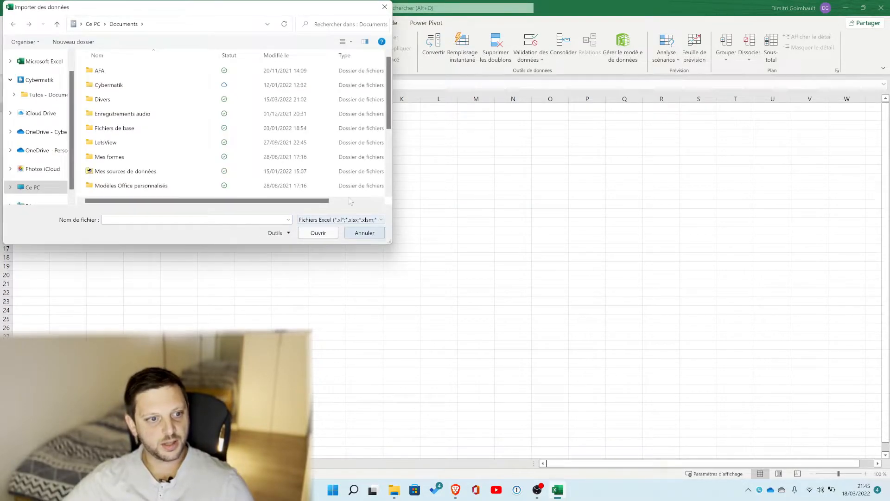
drag(245, 44, 447, 133)
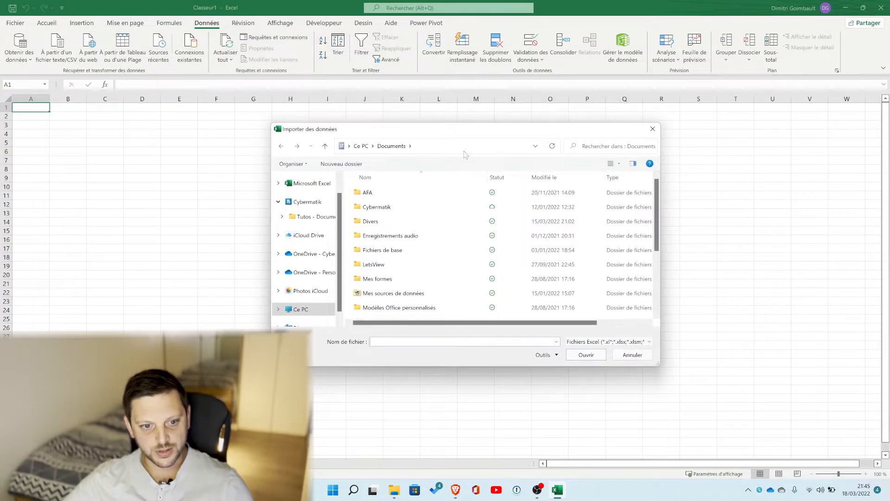
click(309, 203)
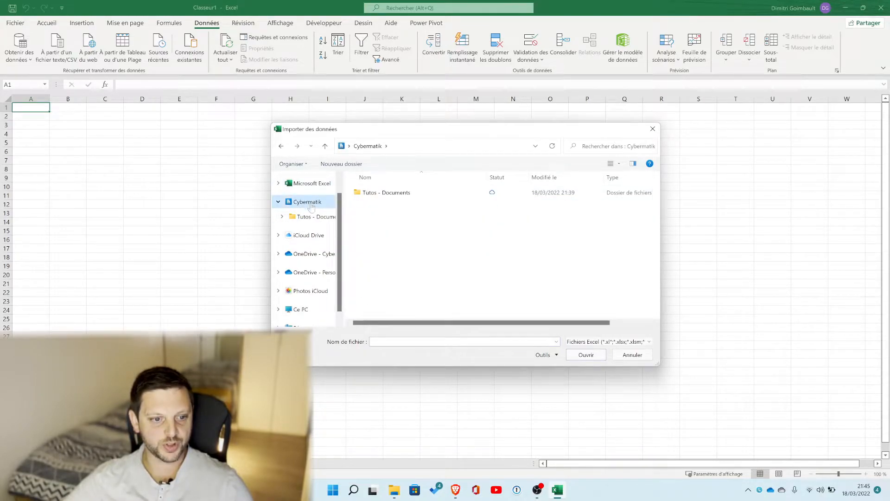
click(372, 193)
double_click(372, 193)
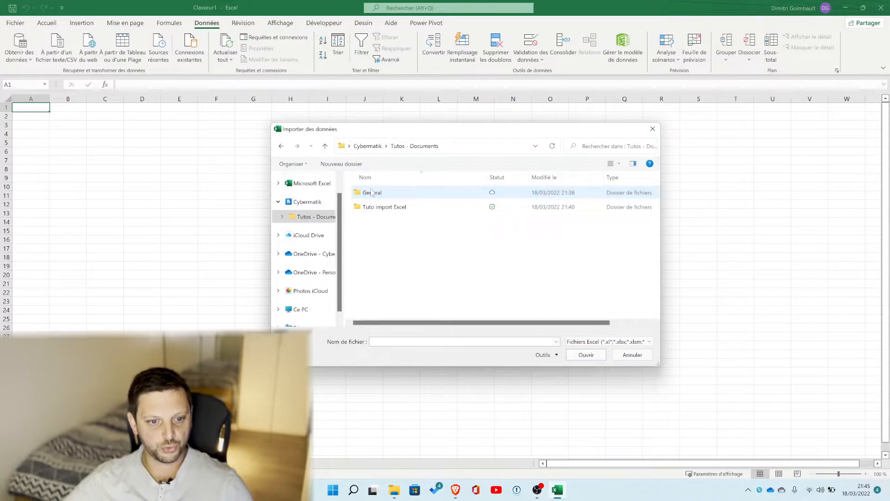
double_click(388, 209)
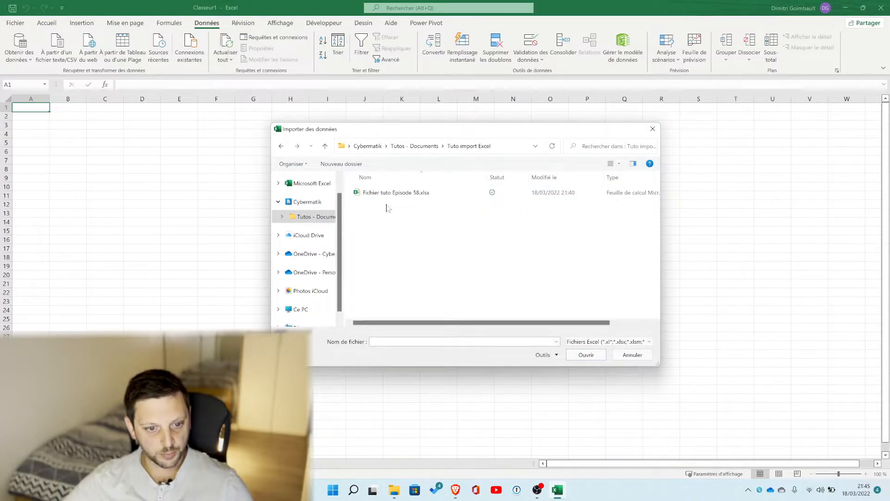
click(387, 197)
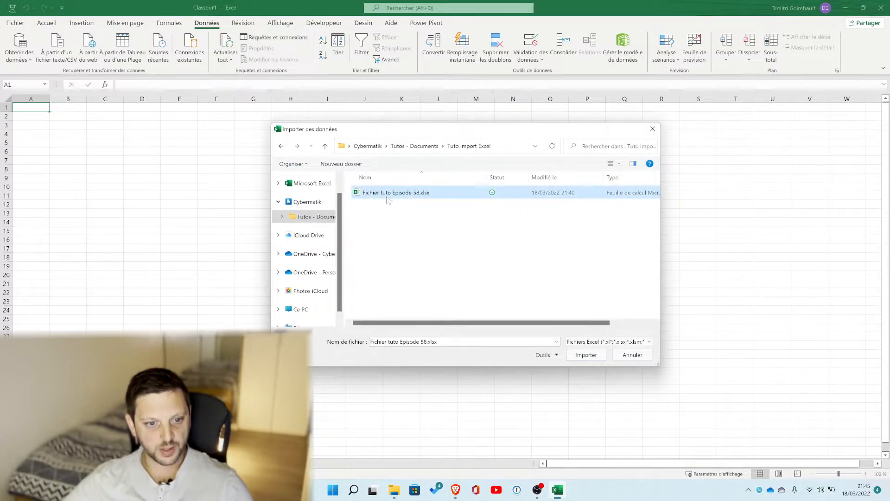
click(586, 355)
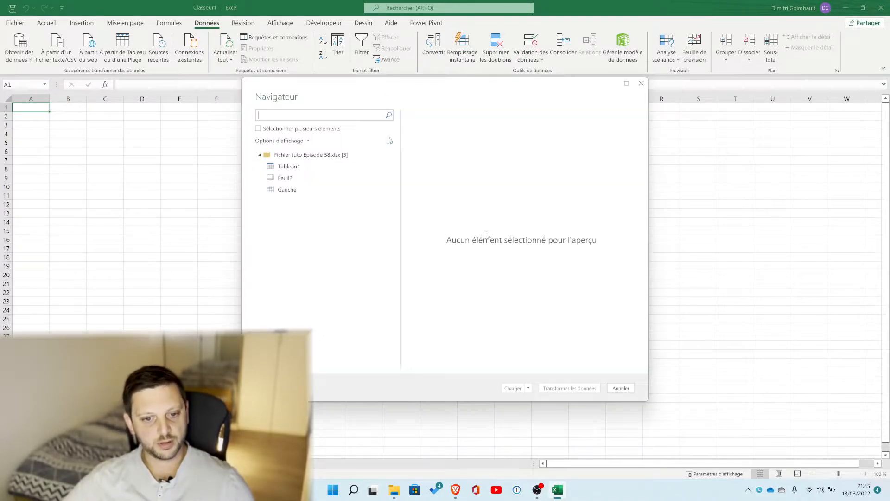
Preview the source workbook's elements, load Tableau1 into the worksheet and refresh the imported table.
click(324, 170)
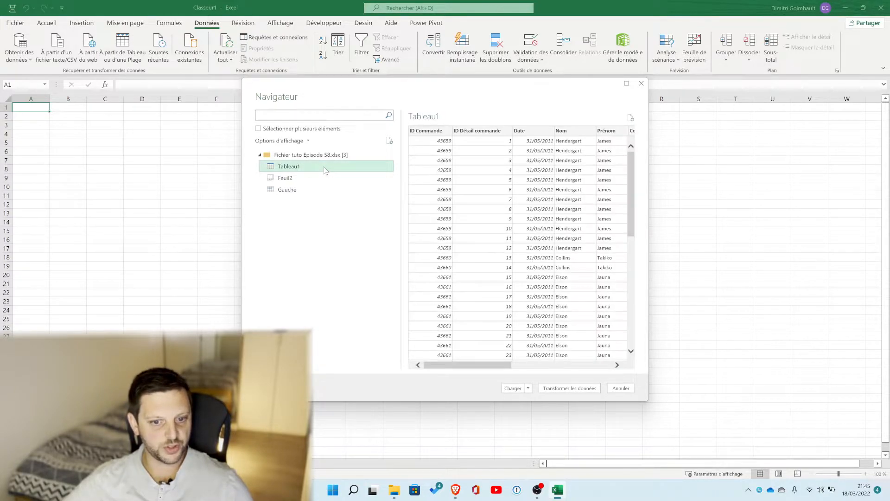
click(295, 178)
click(290, 189)
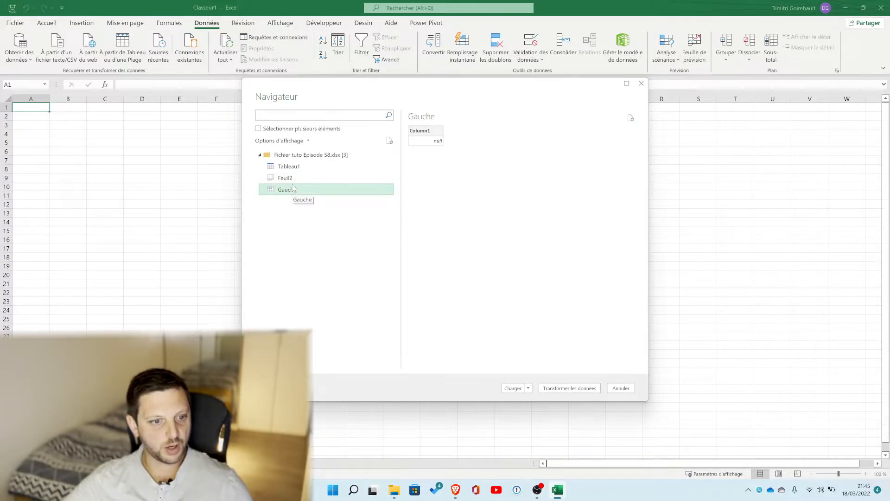
click(291, 167)
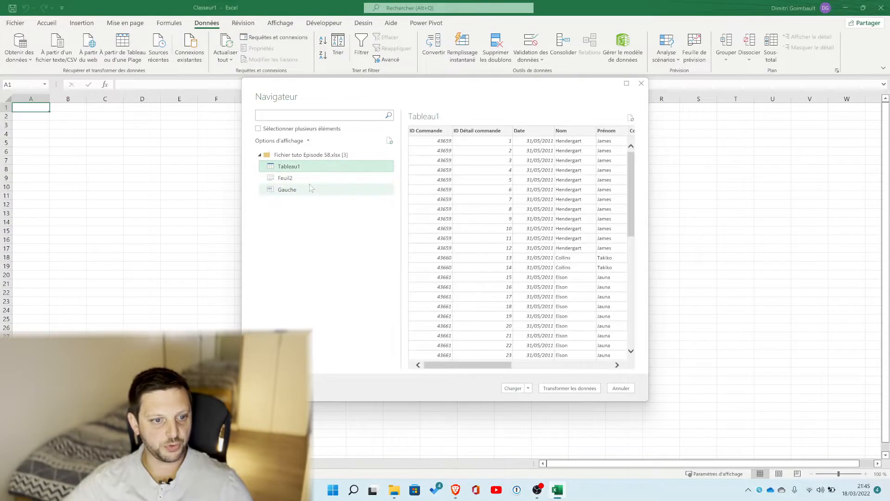
click(512, 389)
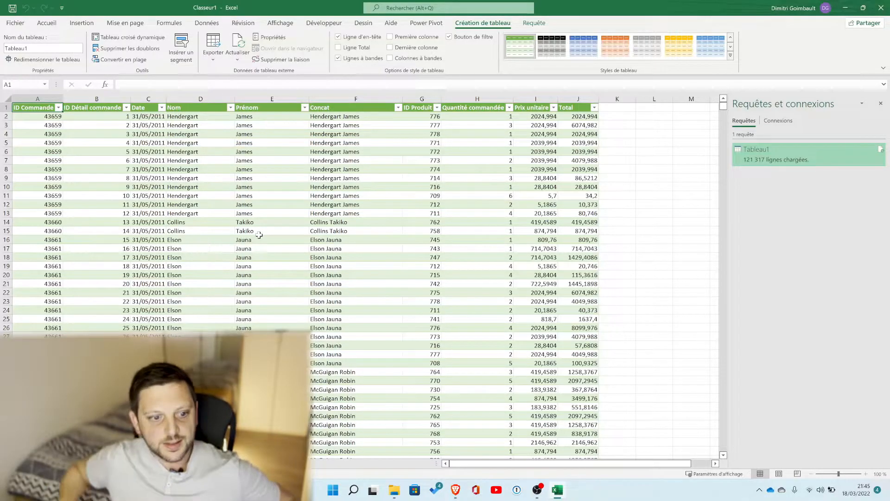
click(239, 43)
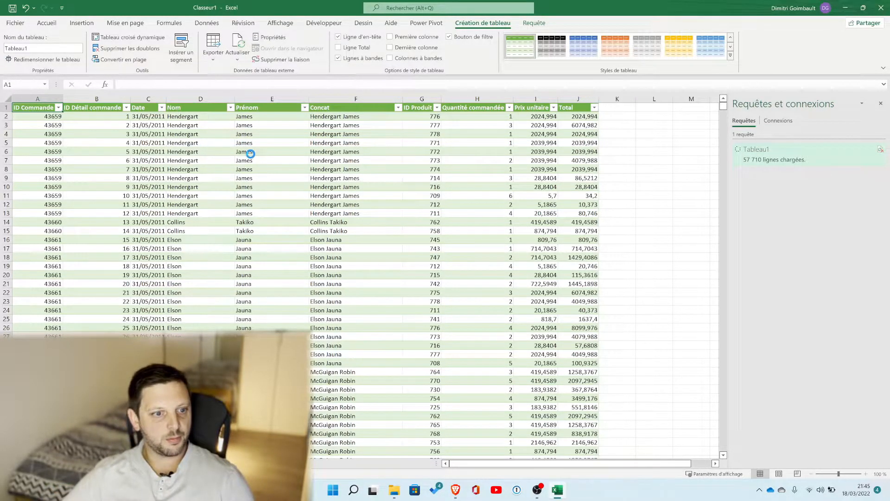
click(251, 151)
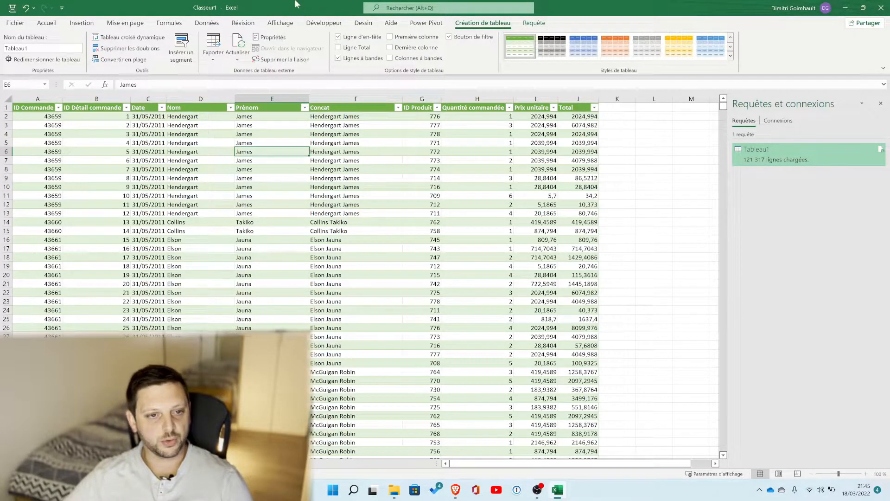
Remove the ID Commande and ID Produit columns from the Tableau1 query in the Power Query editor and load the result into the worksheet.
click(207, 23)
click(19, 55)
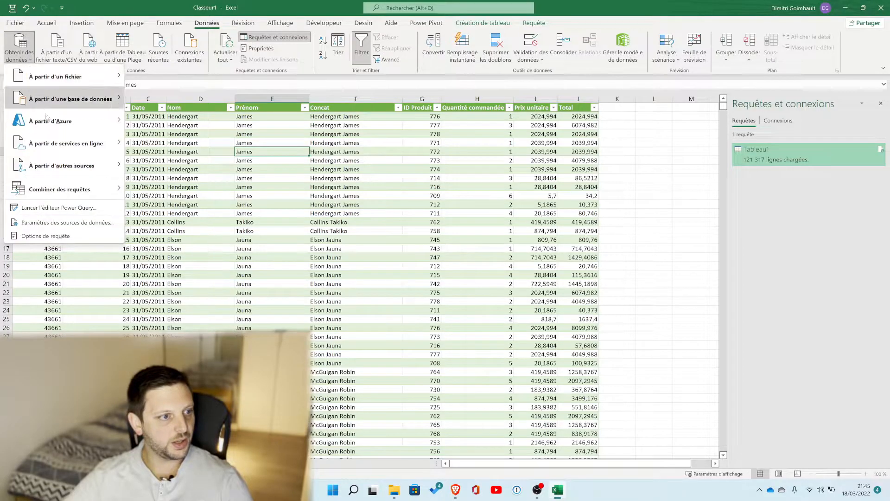
click(61, 207)
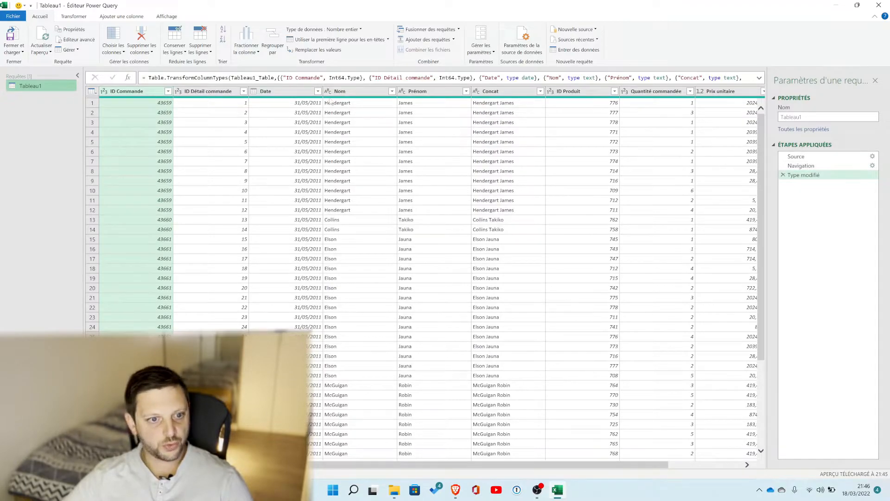
right_click(125, 92)
click(132, 111)
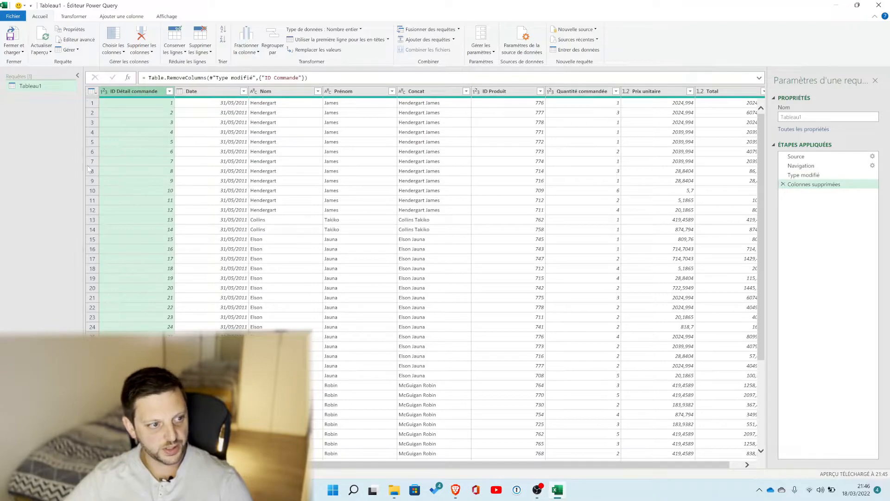
right_click(510, 91)
click(517, 110)
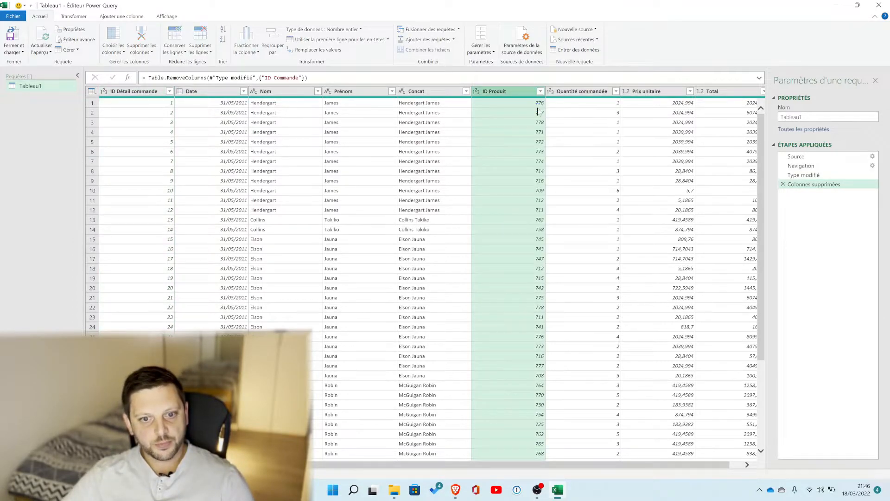
click(17, 35)
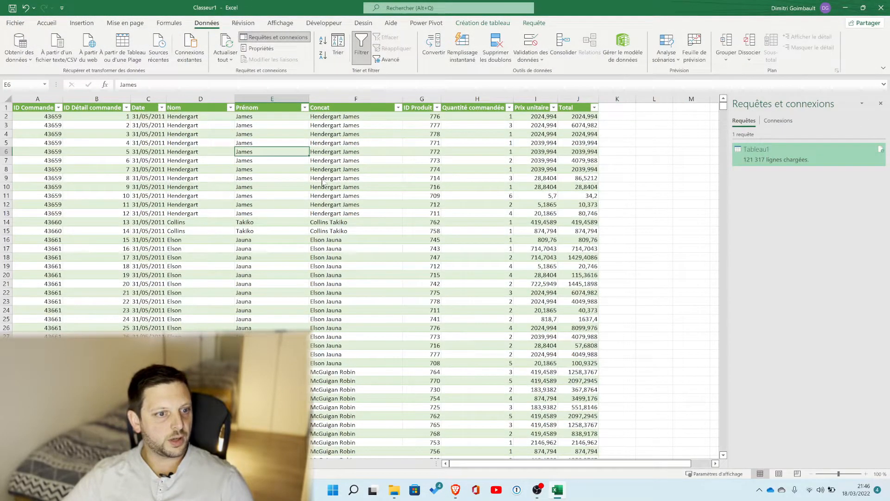
Save the workbook under the file name Tuto.xlsx.
click(14, 24)
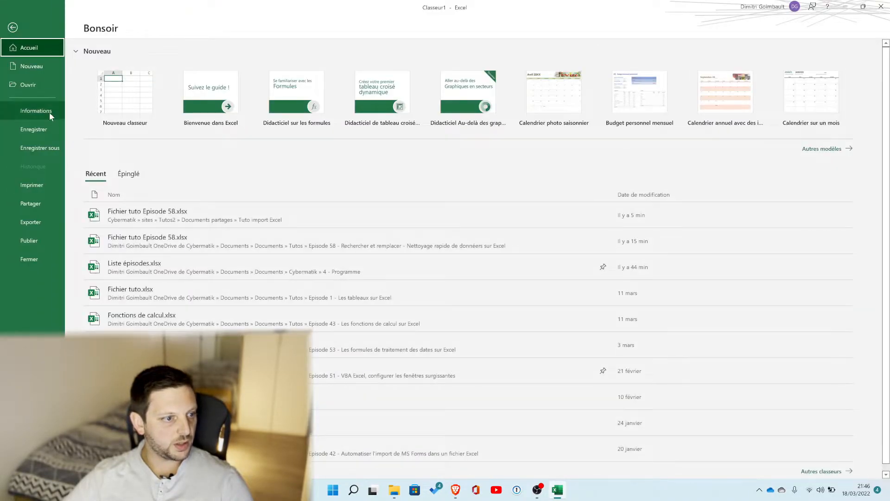
click(38, 146)
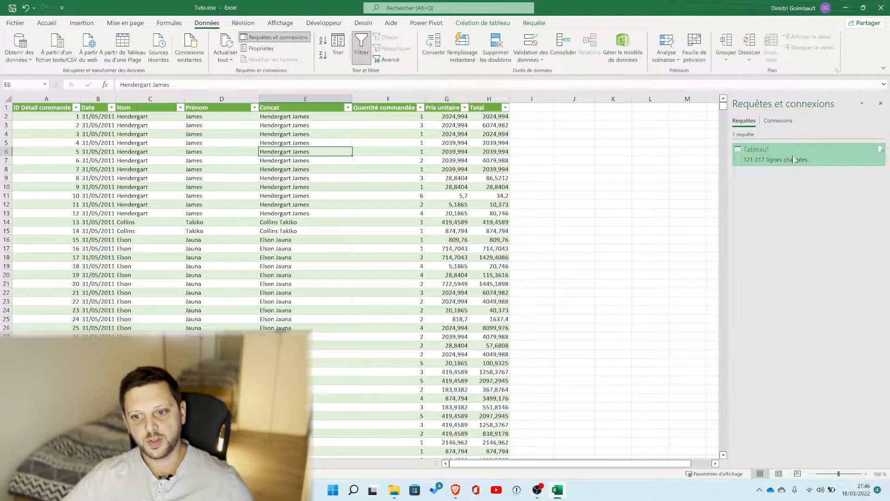
mouse_move(760, 163)
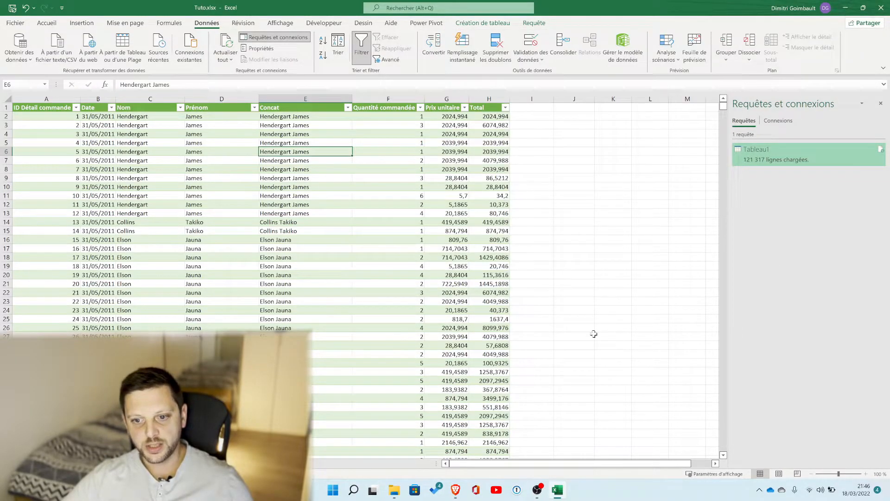
Examine the Source step of the Tableau1 query in the Power Query editor and close the editor.
click(360, 231)
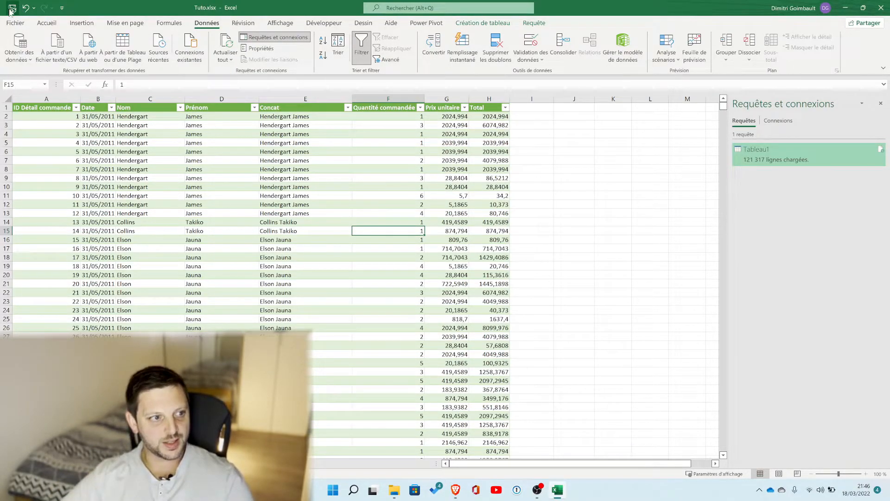
click(187, 151)
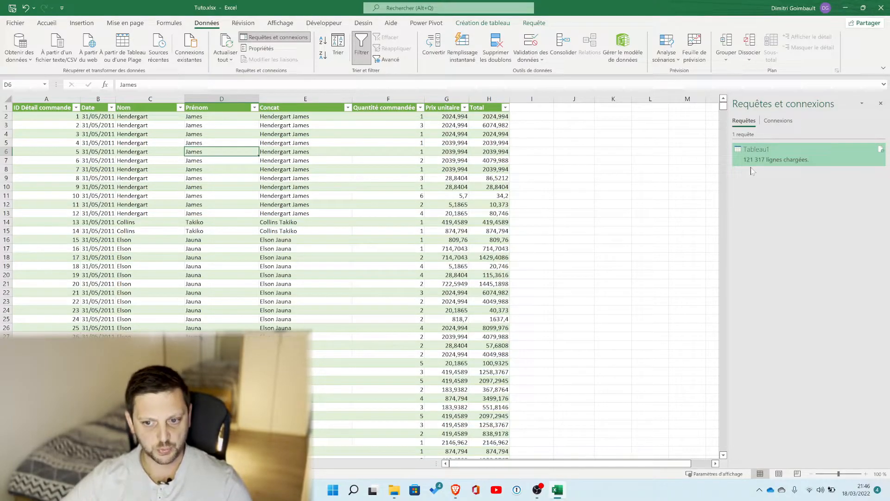
mouse_move(756, 160)
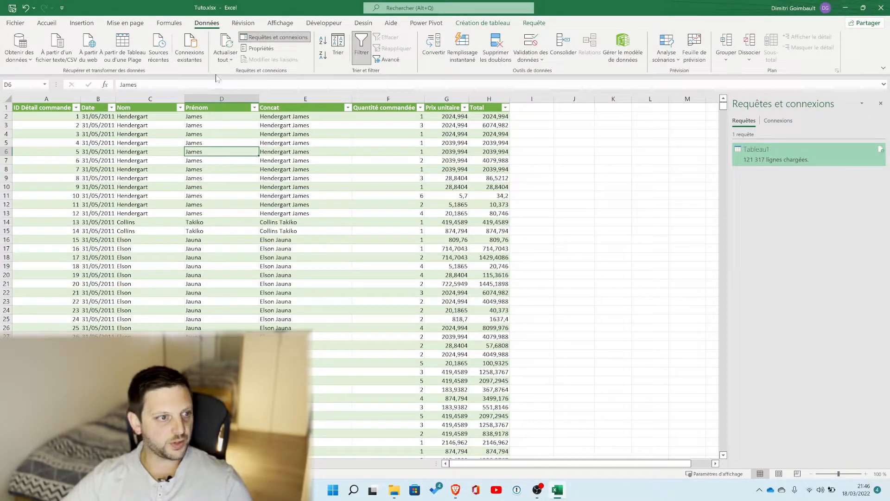
click(18, 46)
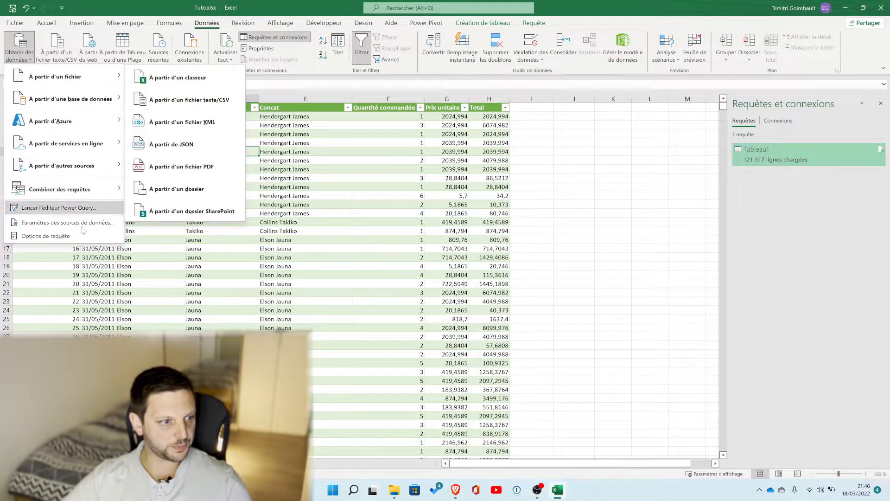
click(59, 207)
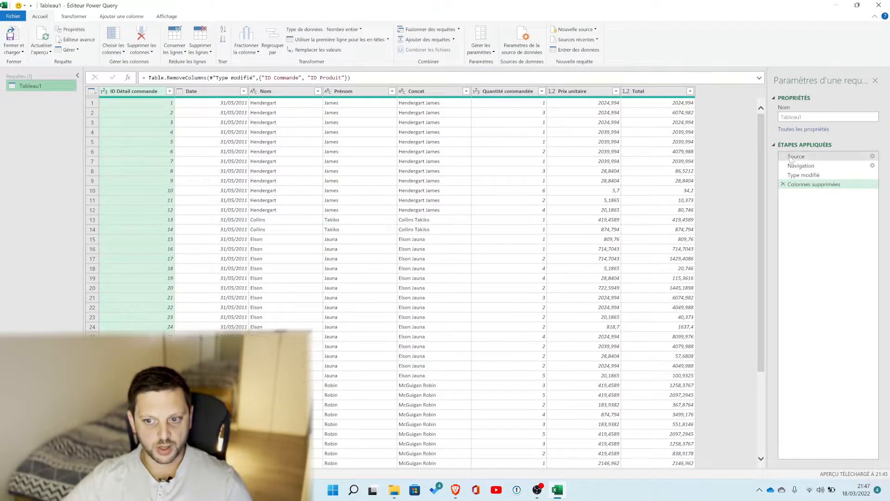
click(790, 157)
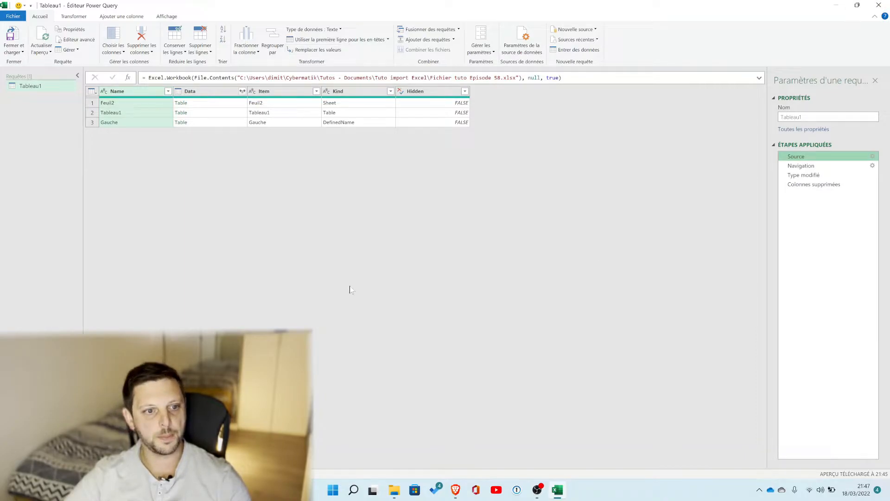
click(878, 5)
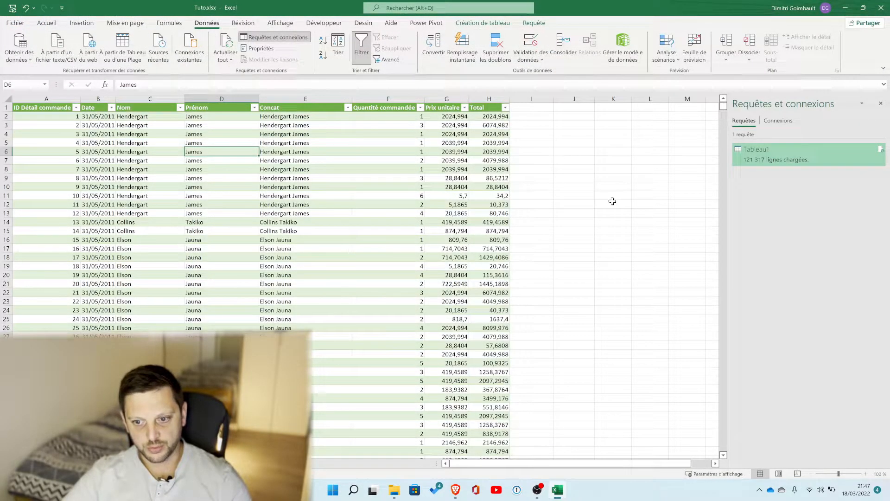
Save the Tuto.xlsx workbook again.
click(613, 201)
drag(320, 195, 297, 188)
click(4, 8)
click(13, 9)
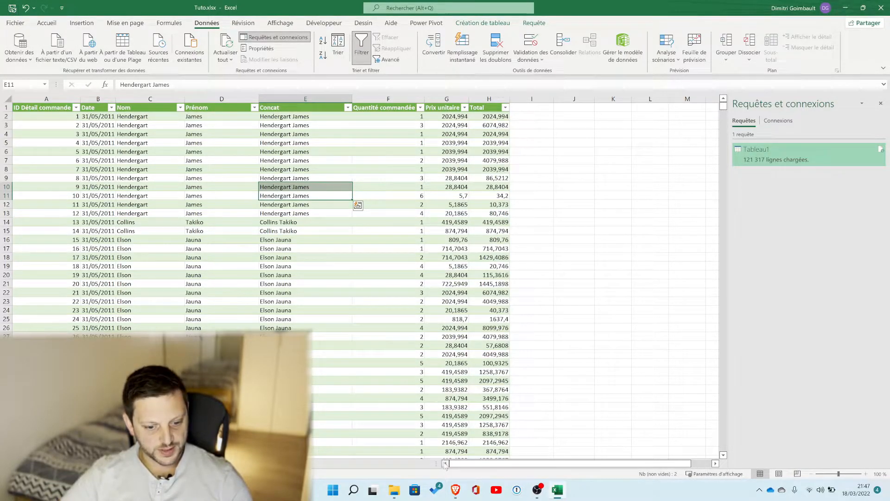
click(370, 272)
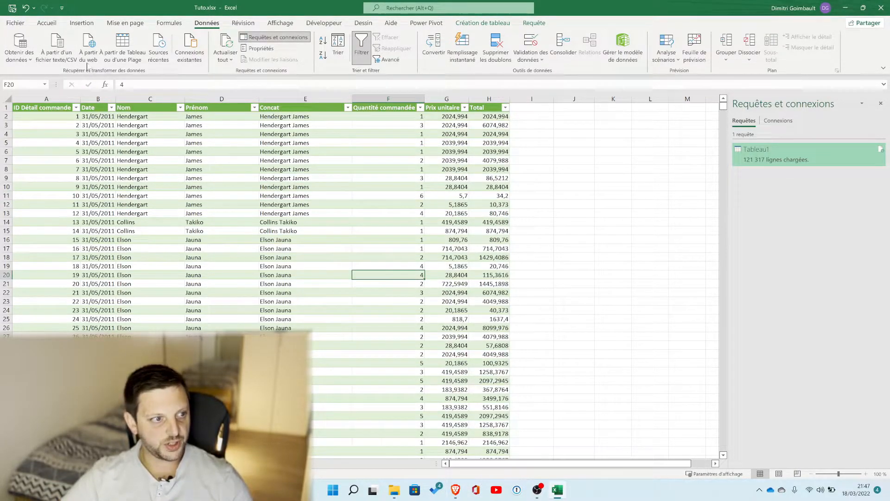
click(24, 58)
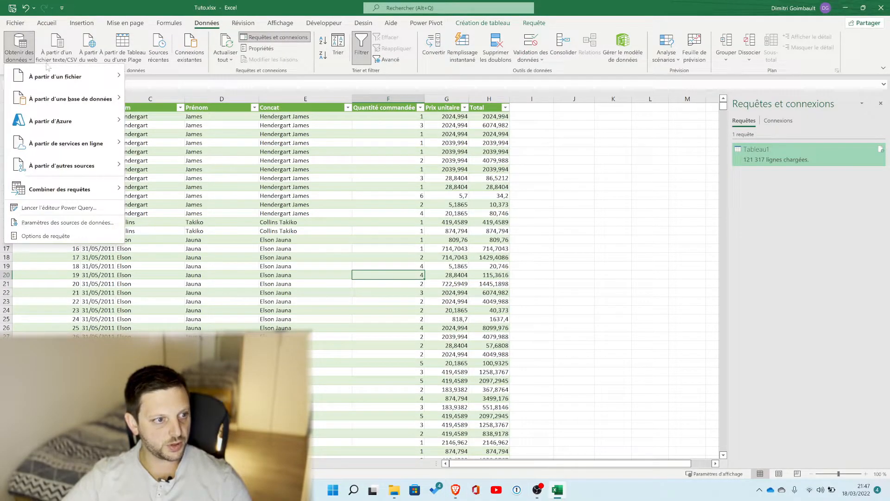
mouse_move(48, 74)
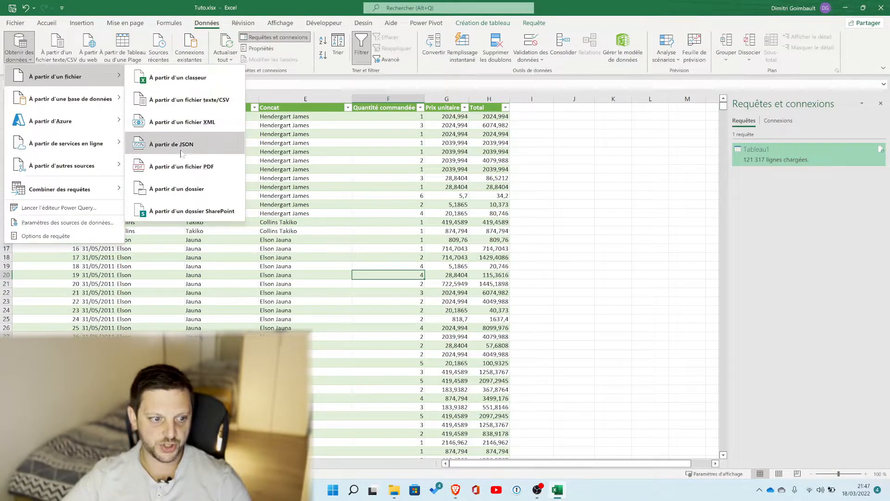
click(193, 212)
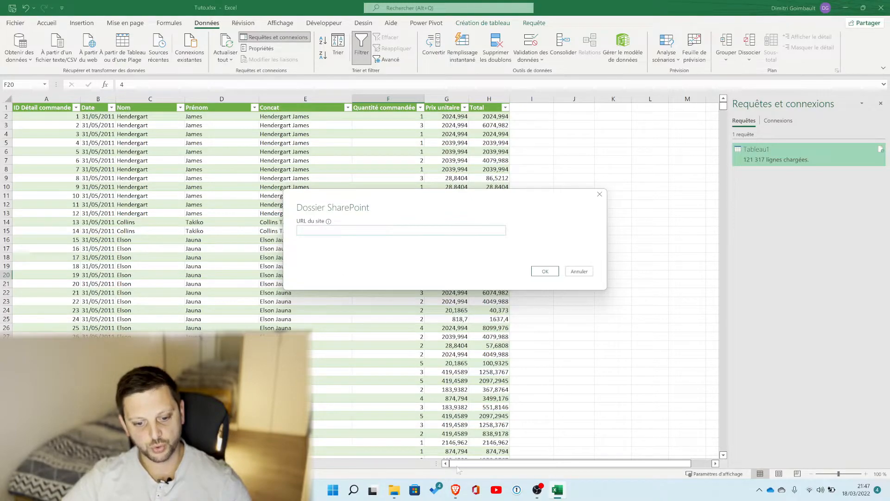
click(455, 489)
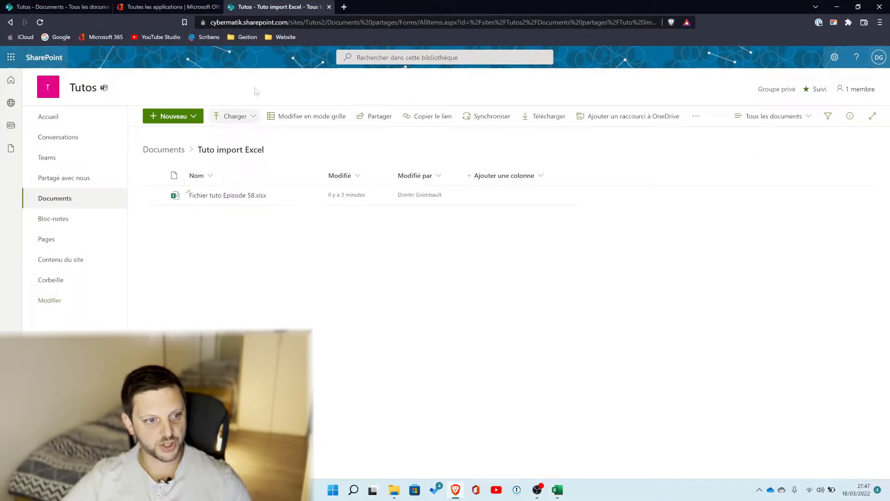
click(348, 23)
click(348, 23)
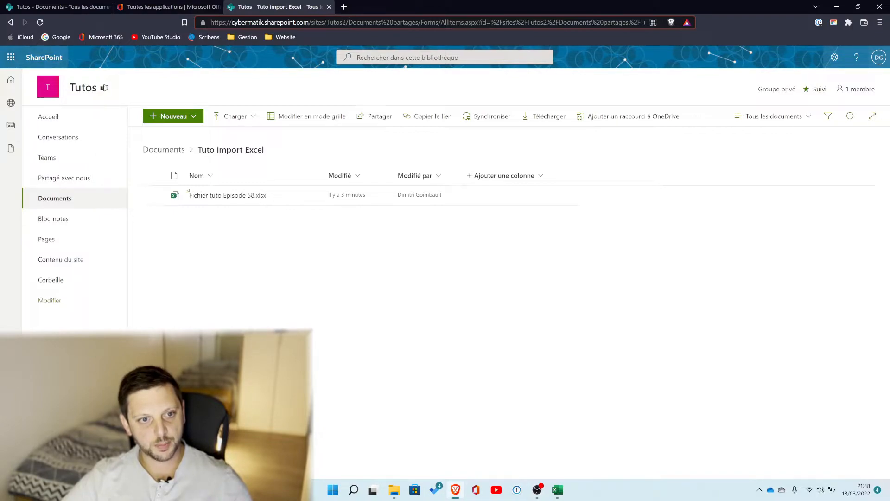
drag(346, 23, 195, 22)
key(ctrl+c)
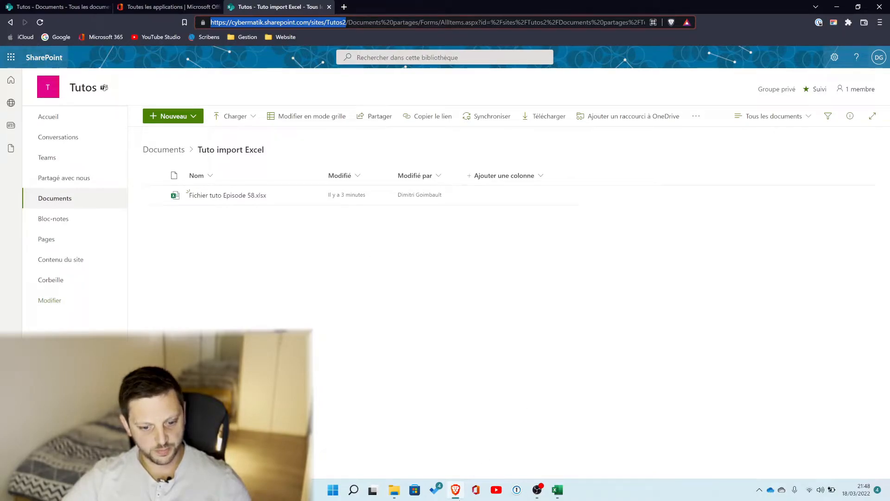
Return to Excel, connect to the SharePoint site with the copied URL and open its file list for transformation.
key(alt+Tab)
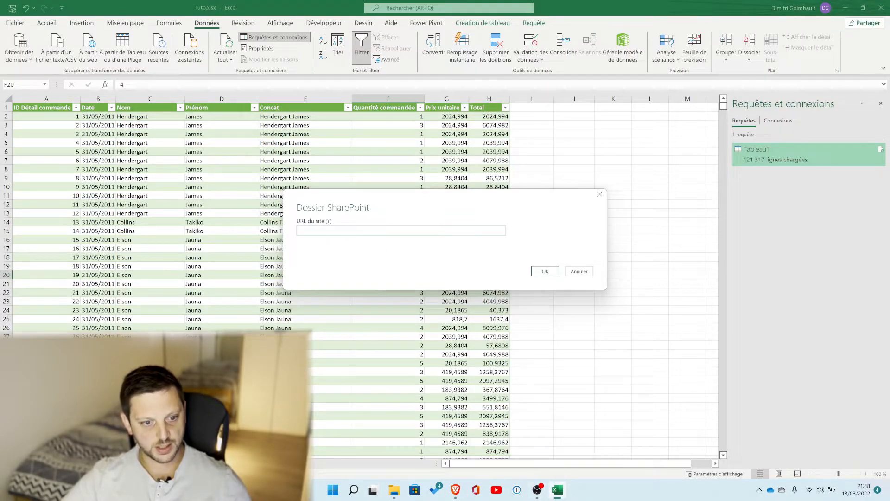
key(ctrl+v)
click(543, 273)
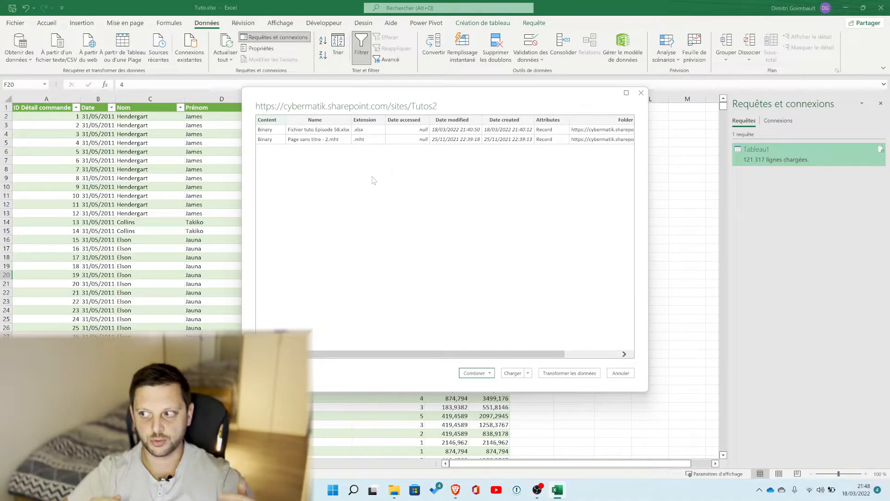
click(563, 373)
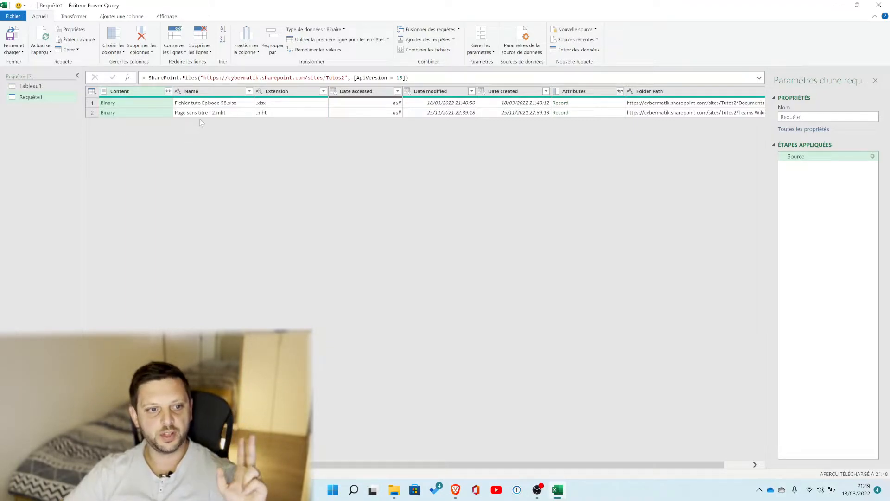
Filter the Extension column to keep only .xlsx files.
click(324, 91)
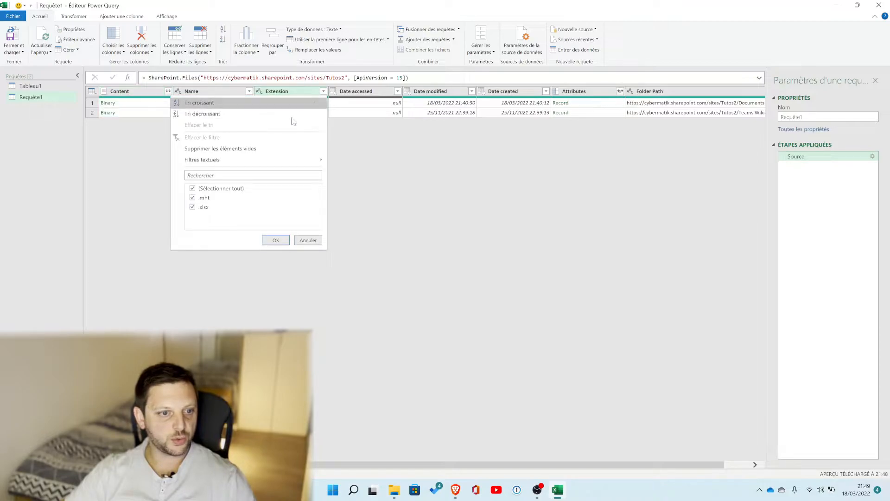
click(192, 188)
click(192, 206)
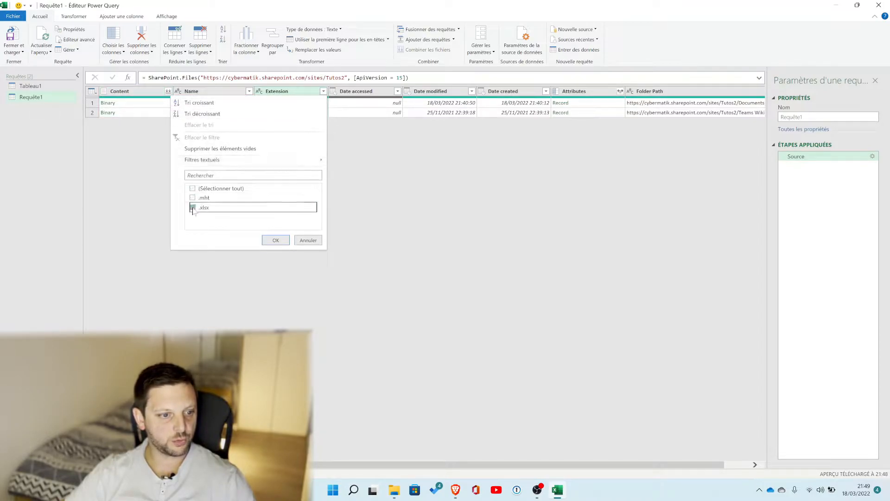
click(270, 240)
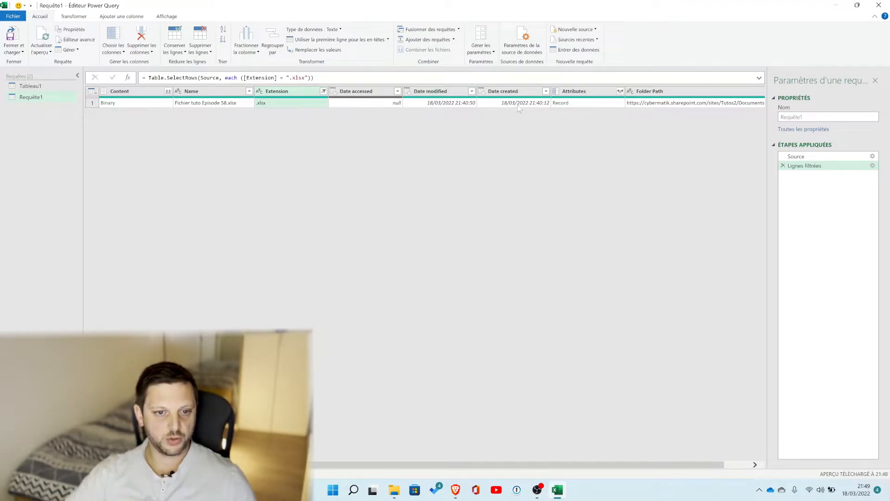
Sort the file list by Date modified in descending order.
click(467, 93)
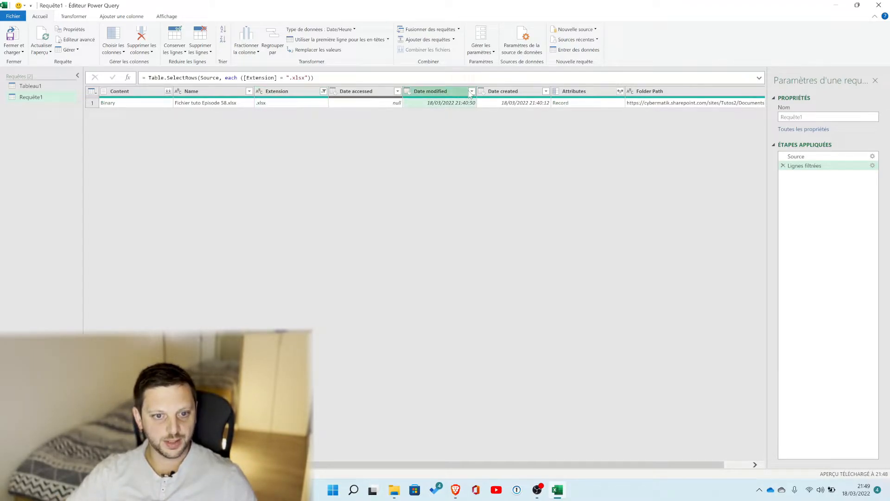
click(472, 92)
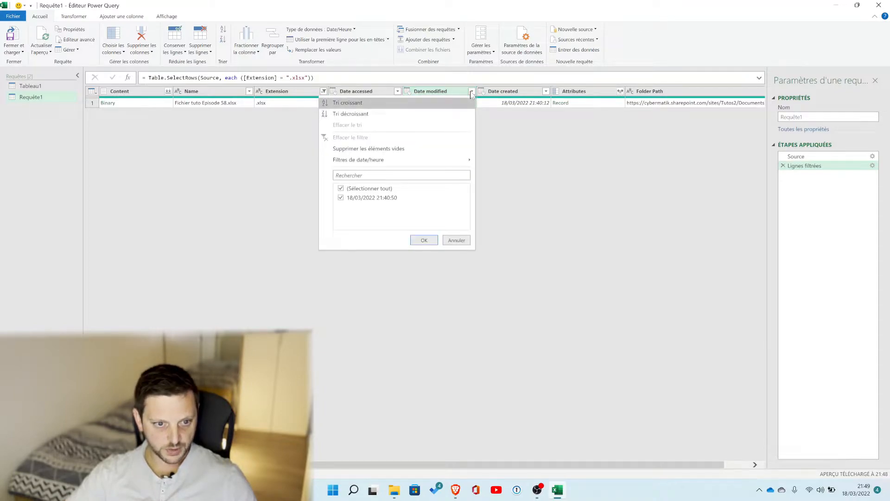
click(409, 114)
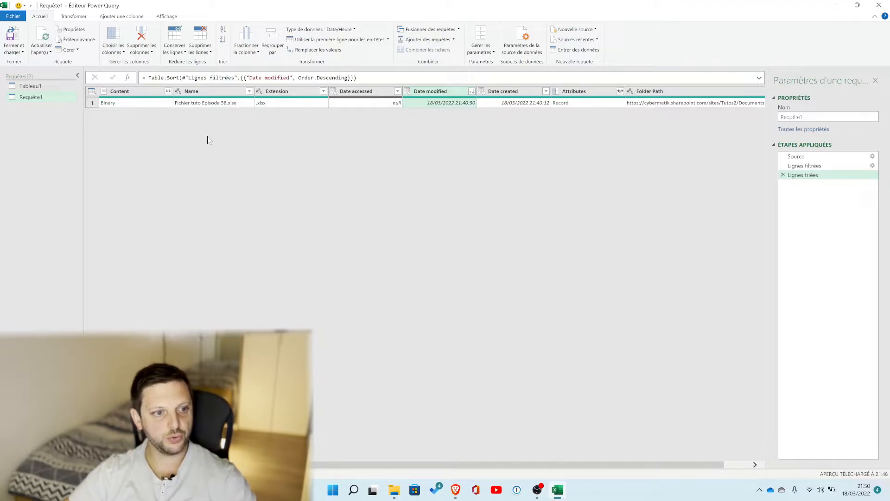
Open the binary content of Fichier tuto Episode 58.xlsx, review the Source step, and drill into the Tableau1 table.
click(110, 103)
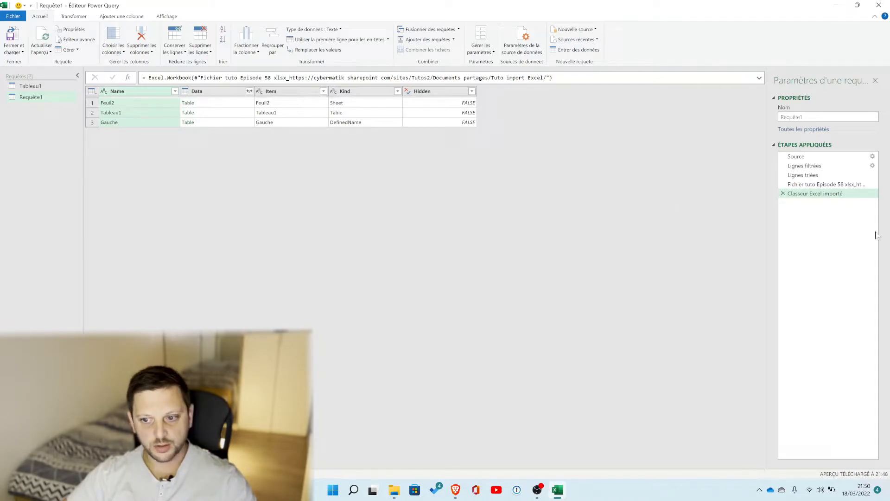
click(795, 157)
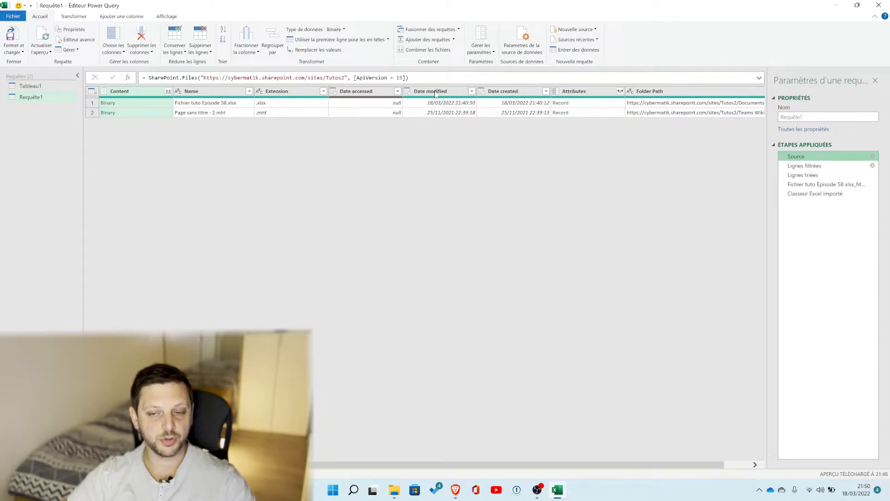
click(848, 194)
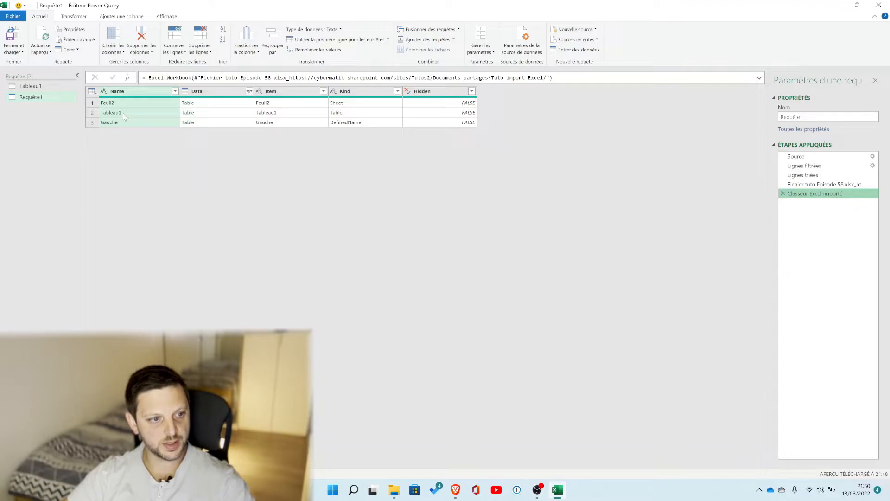
click(190, 114)
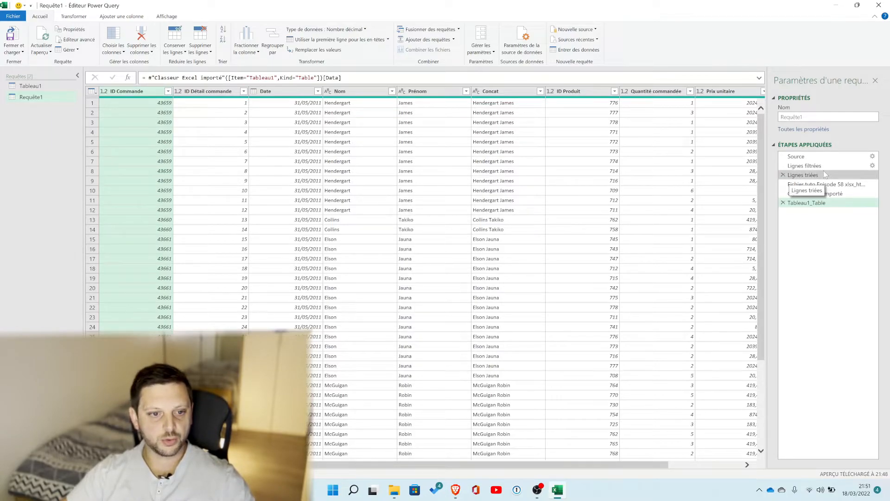
Delete the Lignes filtrées and Lignes triées steps from the query.
click(782, 166)
click(488, 265)
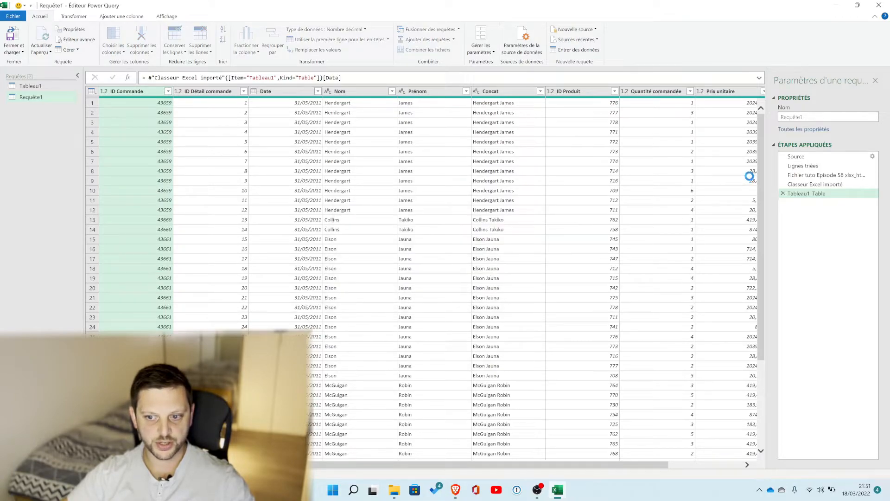
click(783, 167)
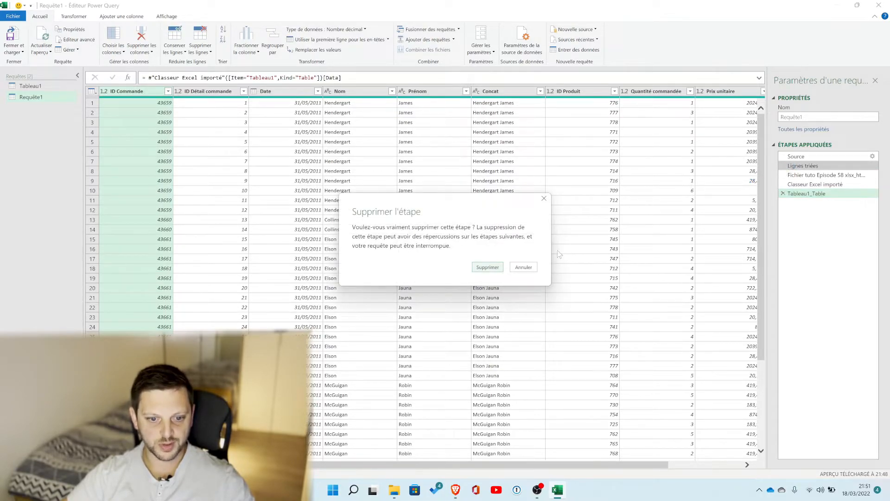
click(487, 267)
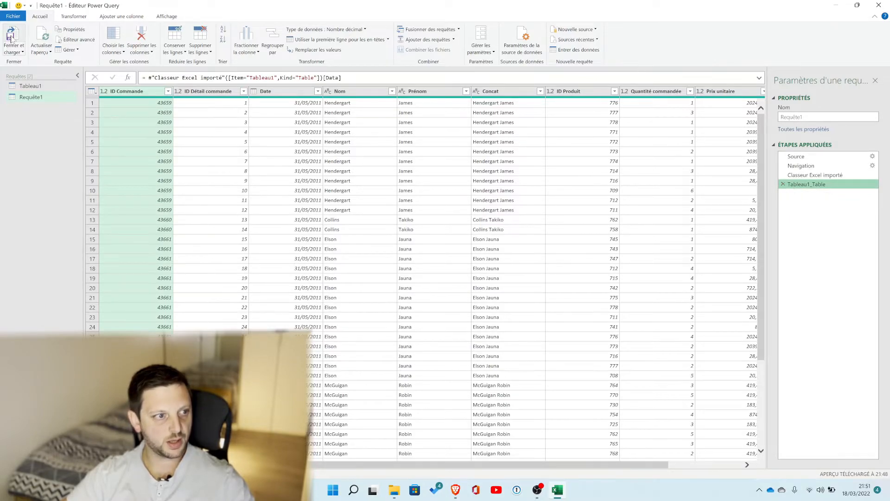
Load the SharePoint query into a new worksheet and compare its table with the Tableau1 sheet.
click(11, 38)
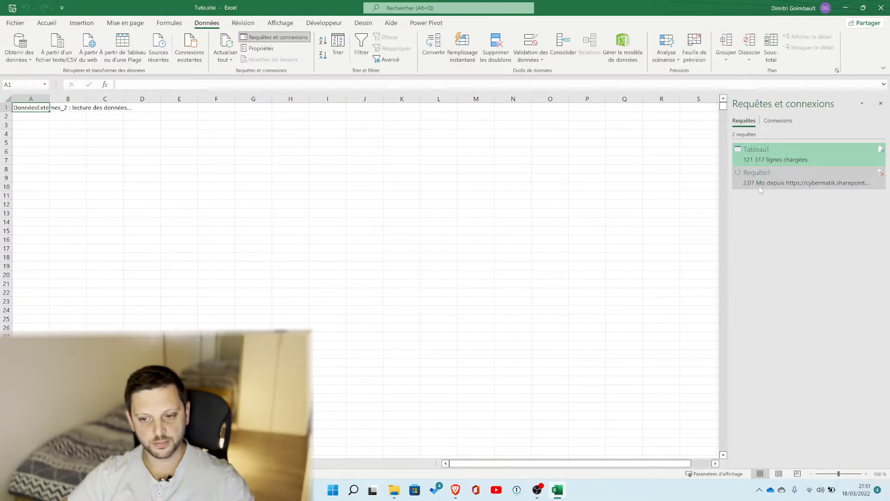
click(192, 170)
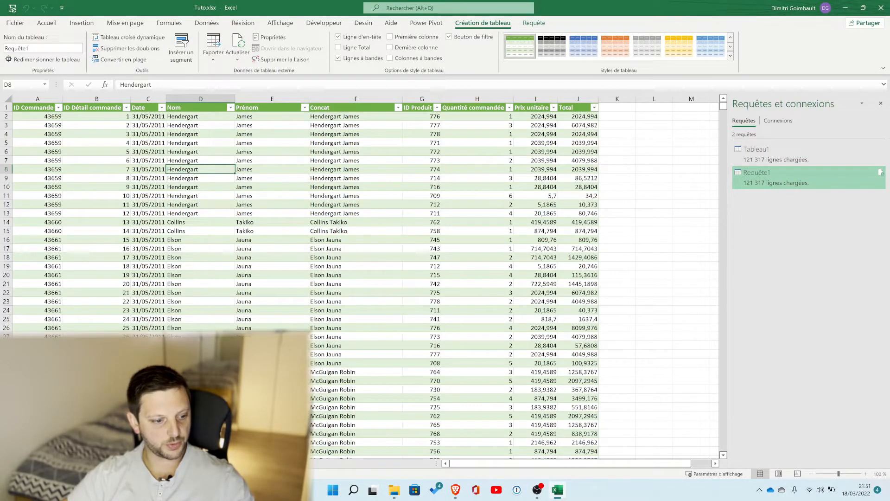
key(ctrl+Page_Down)
click(218, 230)
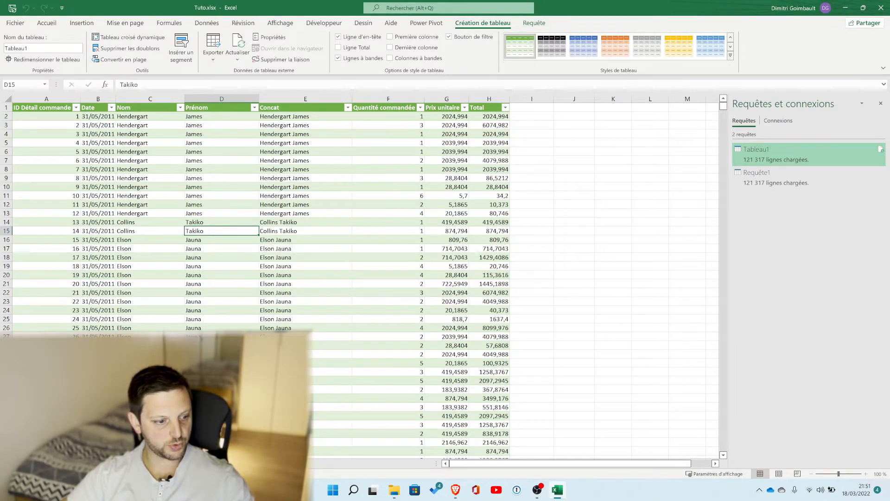
key(ctrl+Page_Up)
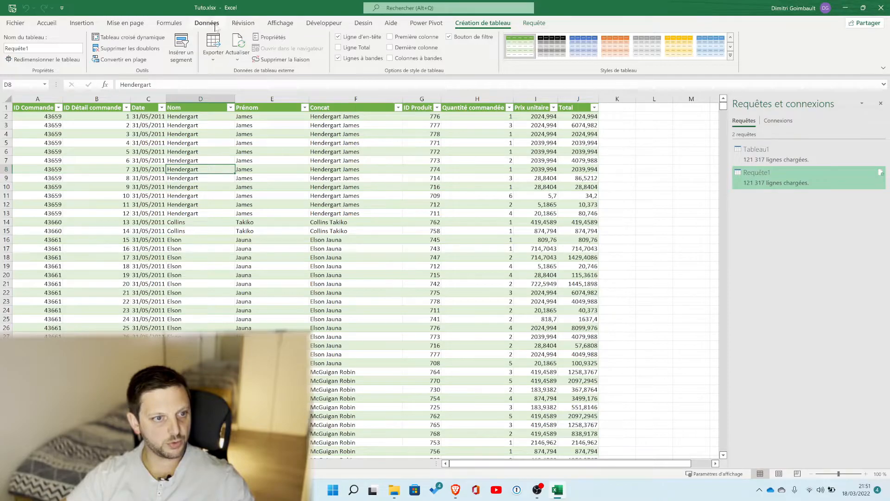
Open the Tableau1 query in the Power Query editor and remove its Prix unitaire and Total columns.
click(209, 23)
click(19, 50)
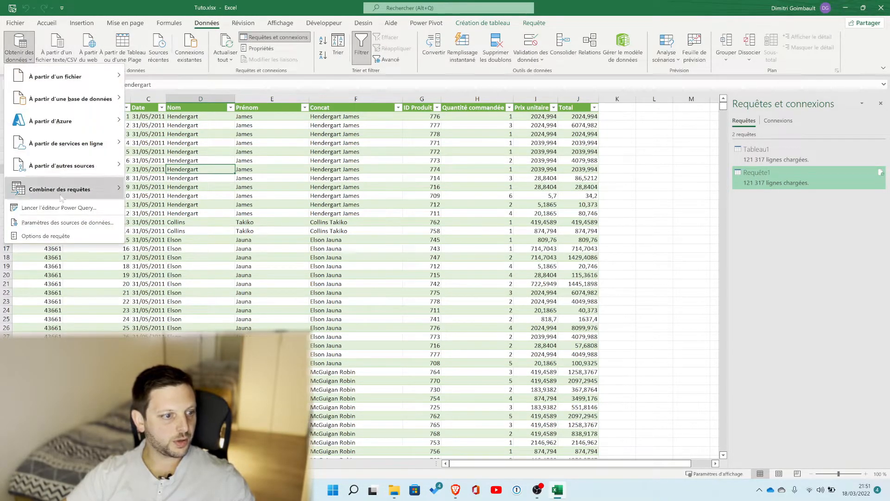
click(59, 207)
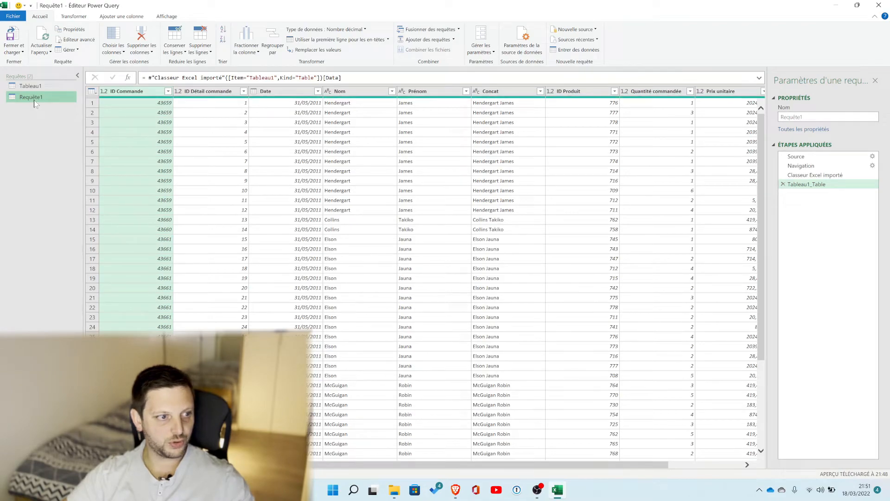
click(29, 88)
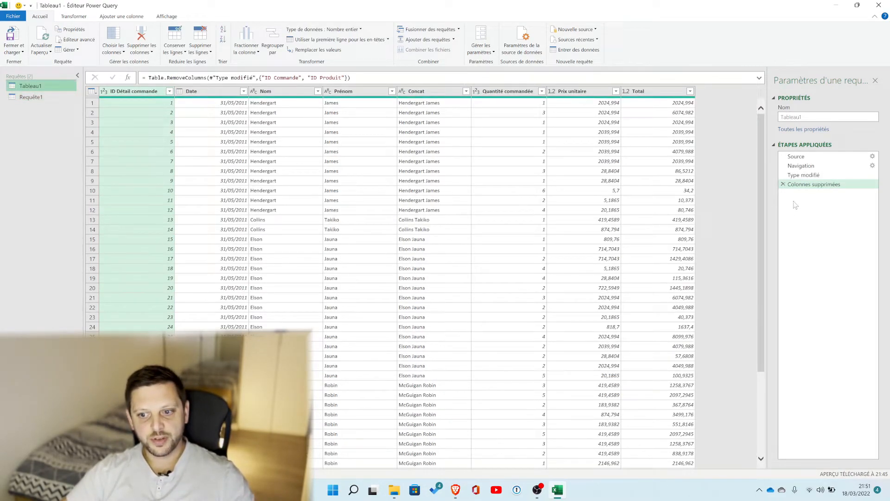
click(568, 92)
right_click(564, 93)
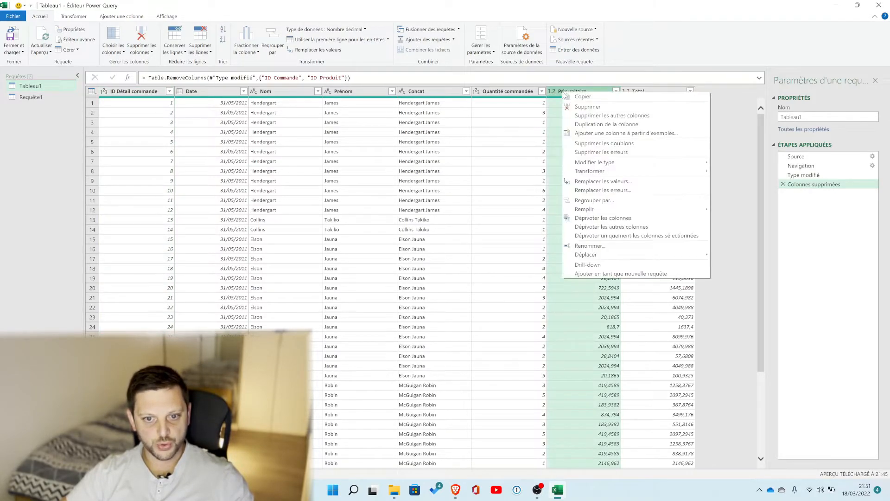
click(585, 106)
right_click(575, 92)
click(594, 108)
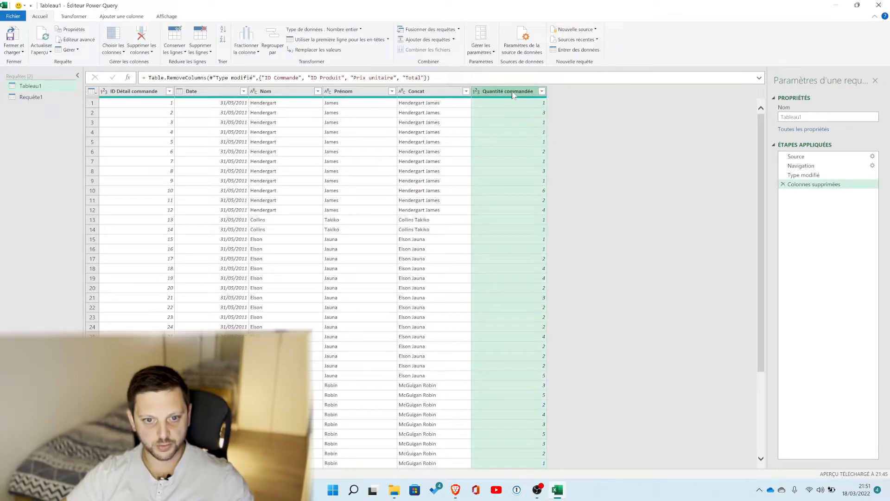
Move the Quantité commandée column directly after Nom and rename the Nom column to Name.
drag(513, 93, 358, 95)
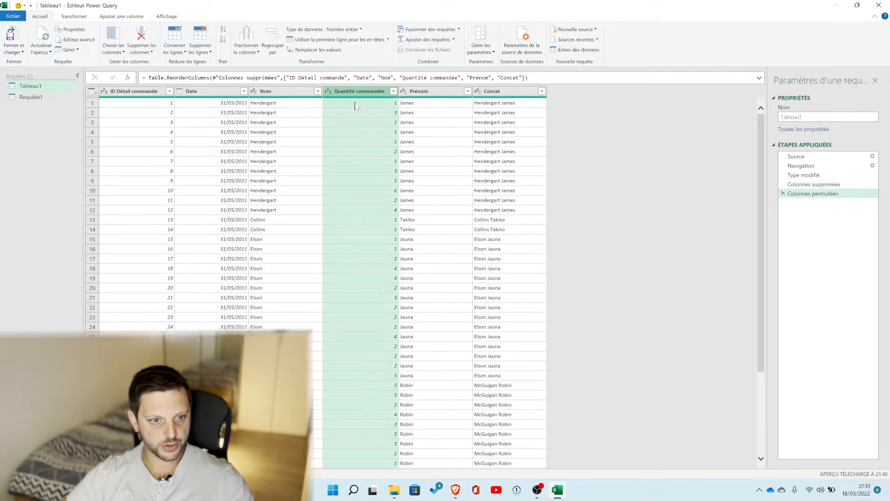
right_click(282, 94)
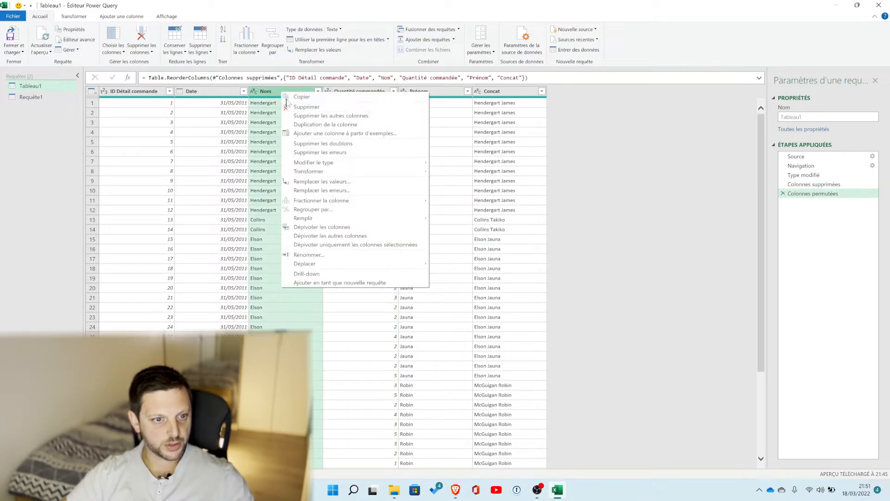
click(256, 92)
click(256, 93)
double_click(266, 91)
text(Name)
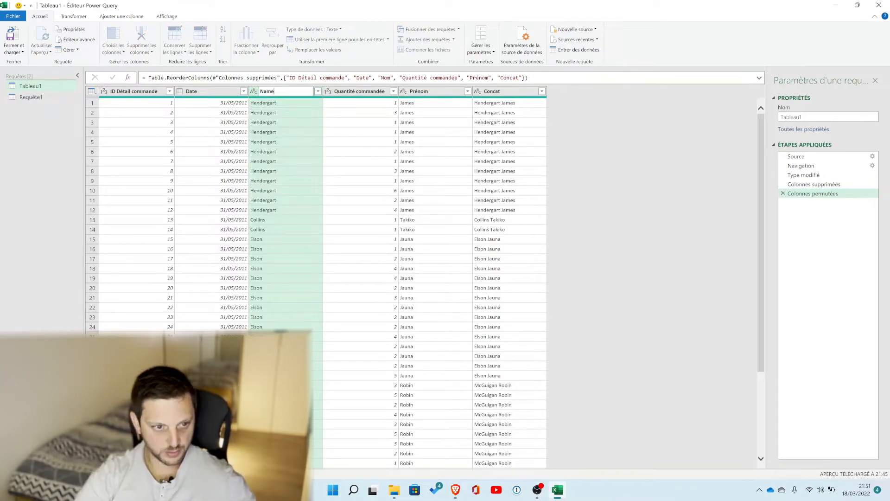
key(Return)
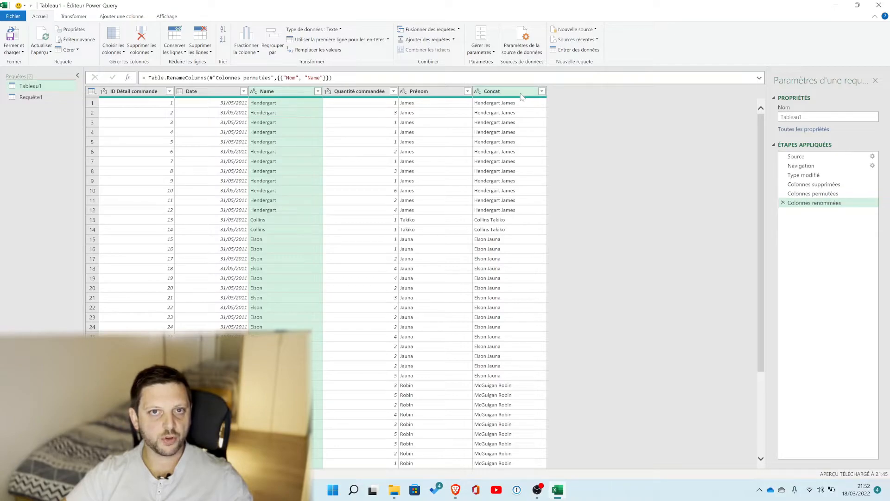
Copy Requête1's M code from let through the Tableau1_Table line in the Advanced Editor, leaving the query as it is.
click(36, 99)
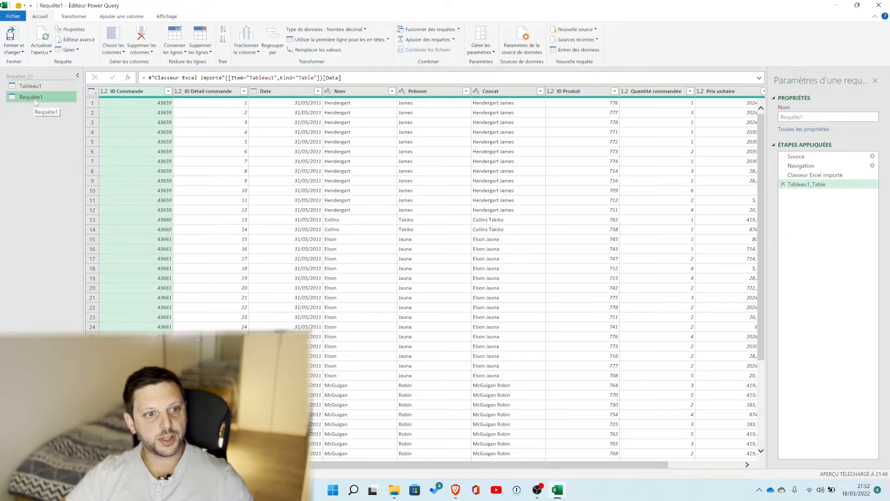
click(818, 158)
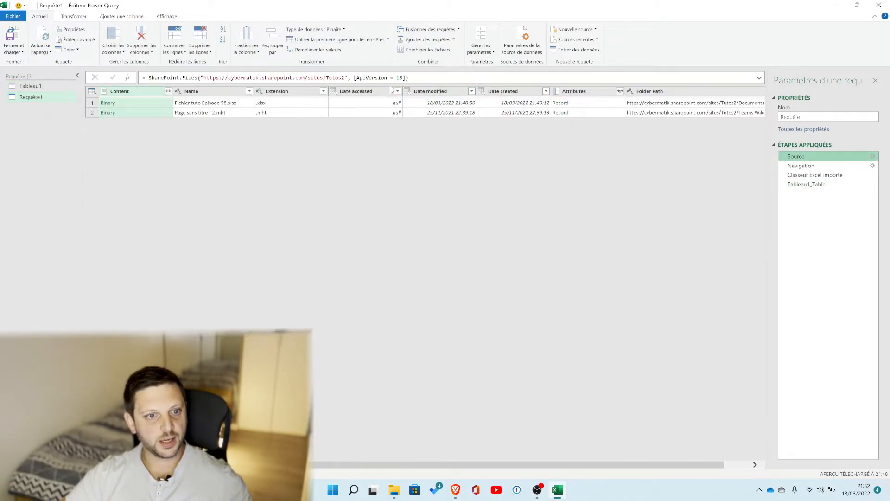
click(166, 16)
click(318, 40)
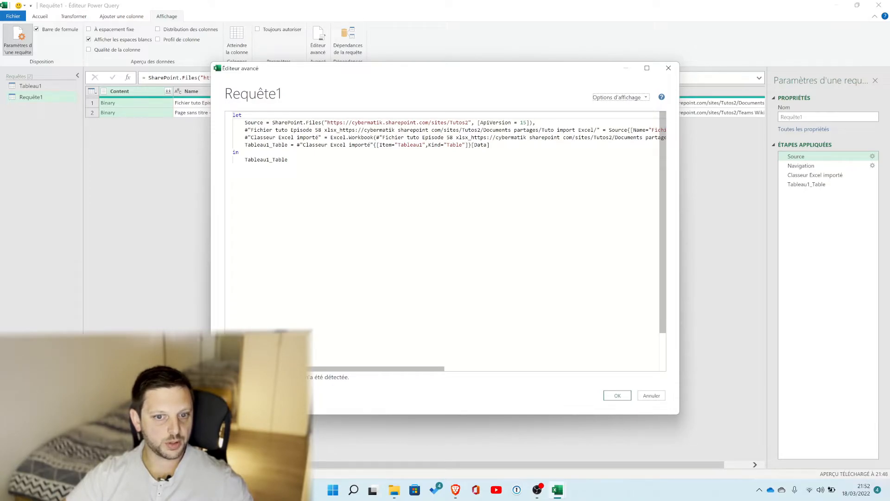
drag(489, 145, 232, 115)
key(ctrl+c)
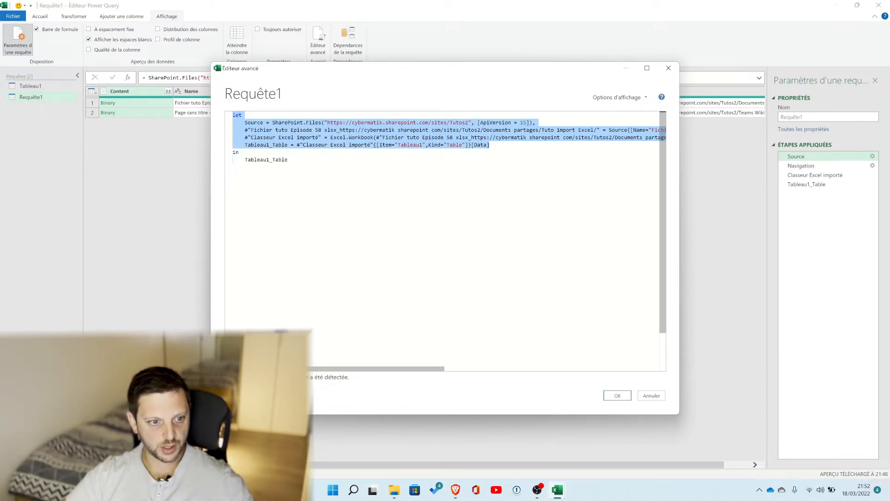
click(651, 395)
Replace the let, Source and Tableau1_Table lines of the Tableau1 query's M code with the copied SharePoint lines, keeping the trailing comma.
click(46, 86)
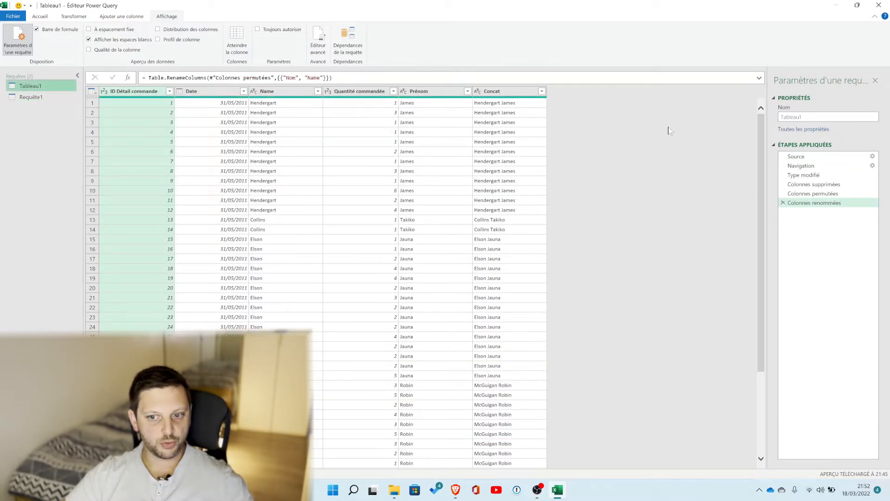
click(318, 39)
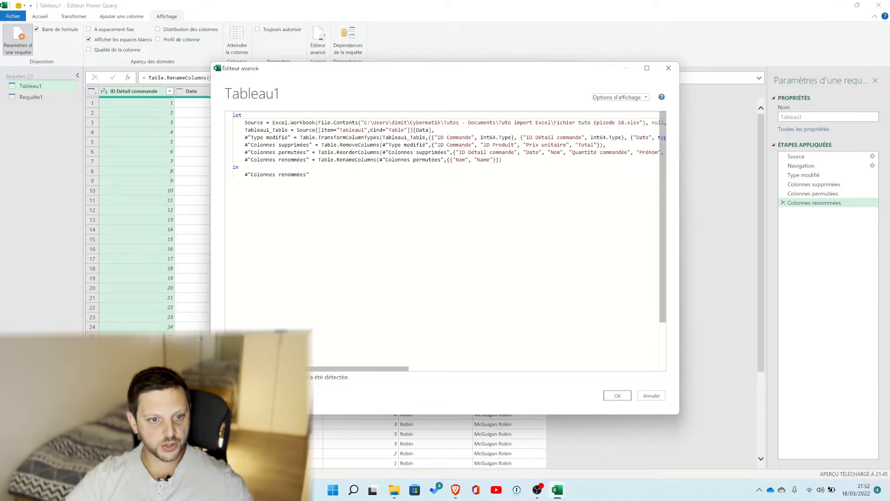
drag(432, 130, 214, 112)
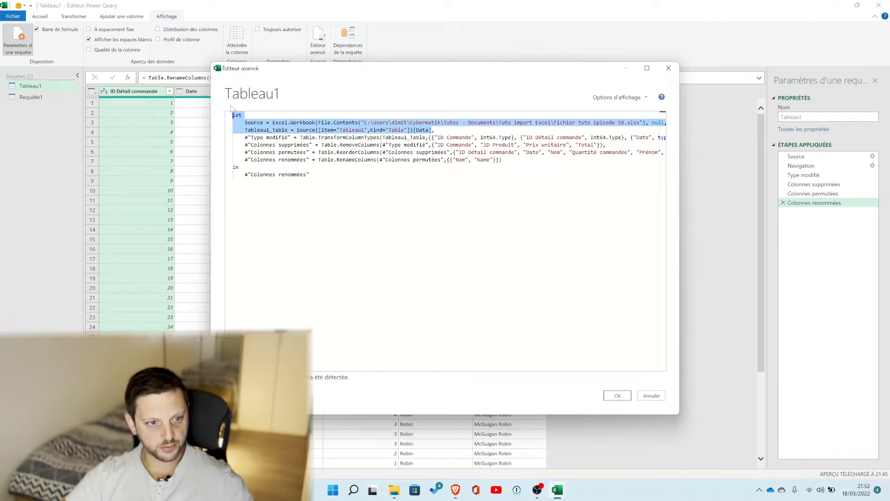
key(ctrl+v)
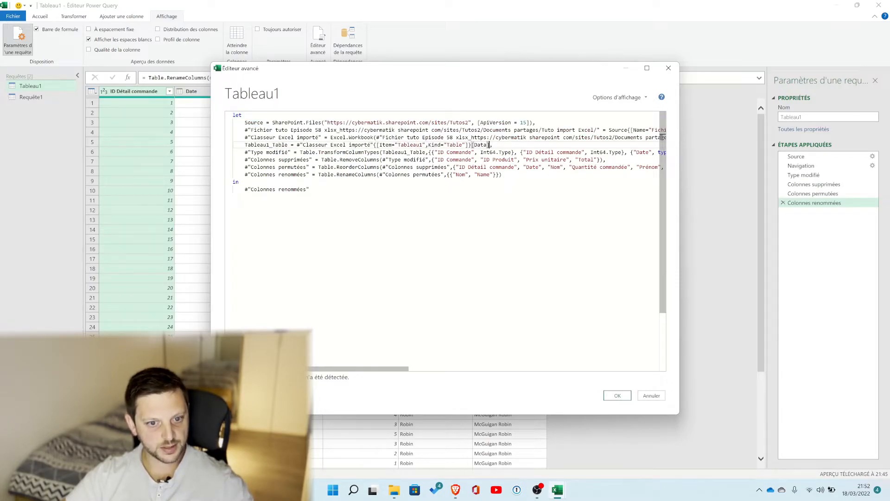
click(621, 395)
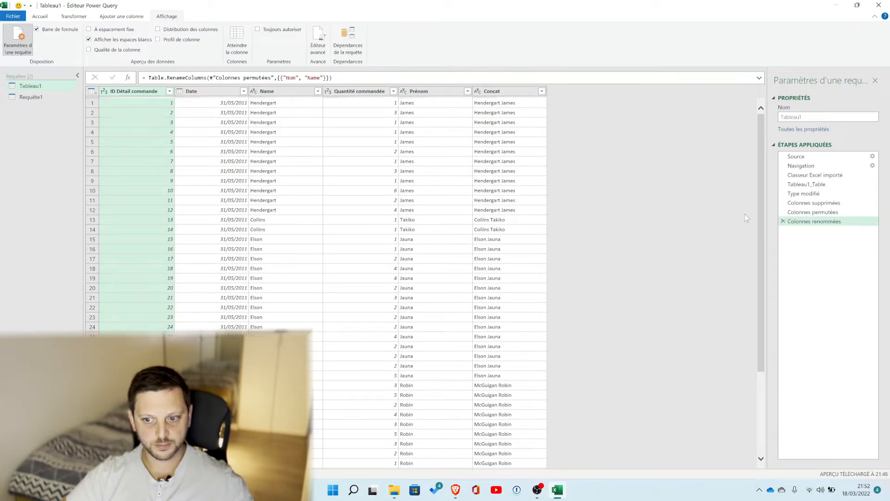
Delete the Requête1 query.
click(29, 98)
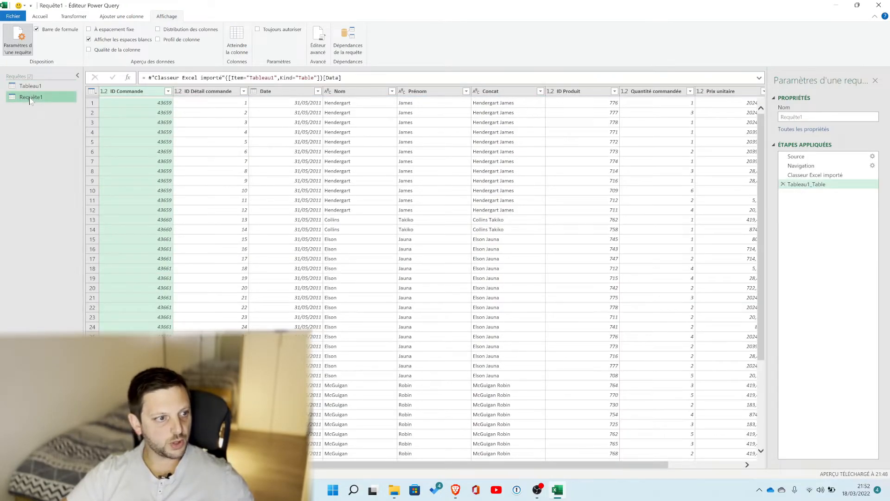
right_click(29, 97)
click(73, 120)
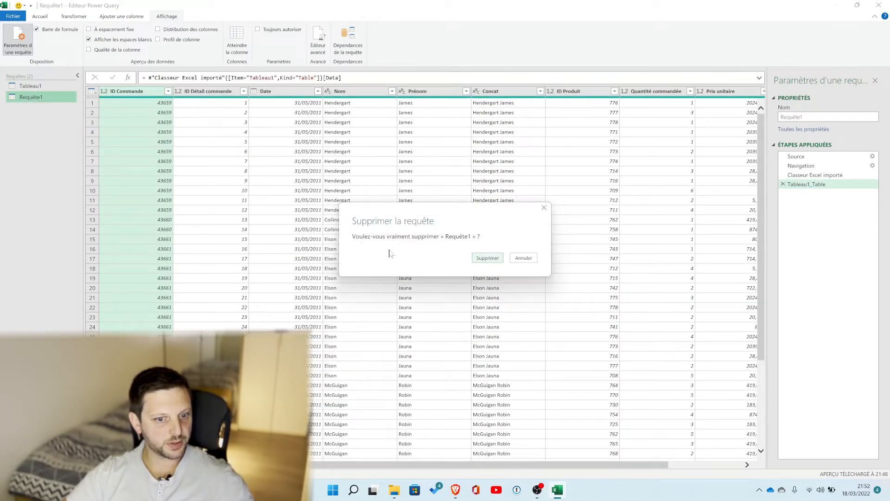
click(487, 258)
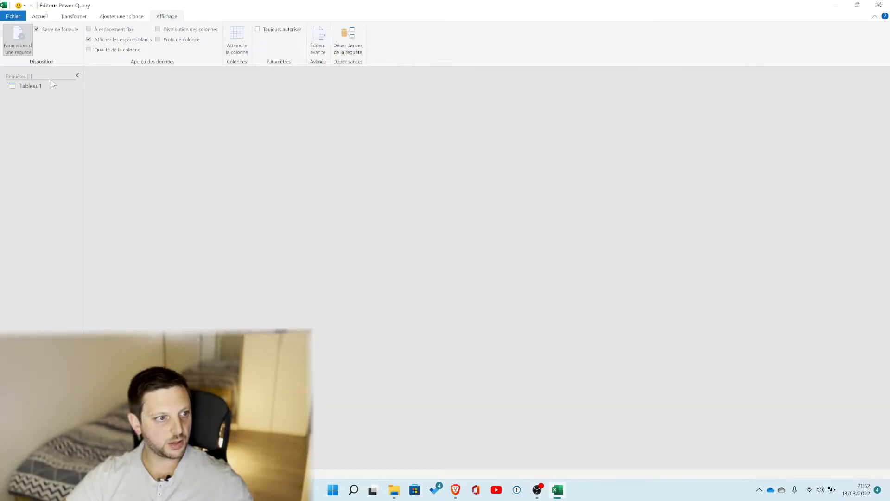
Review the Tableau1 query's Source, Navigation, Classeur Excel importé, Tableau1_Table and Colonnes renommées steps.
click(53, 84)
click(818, 156)
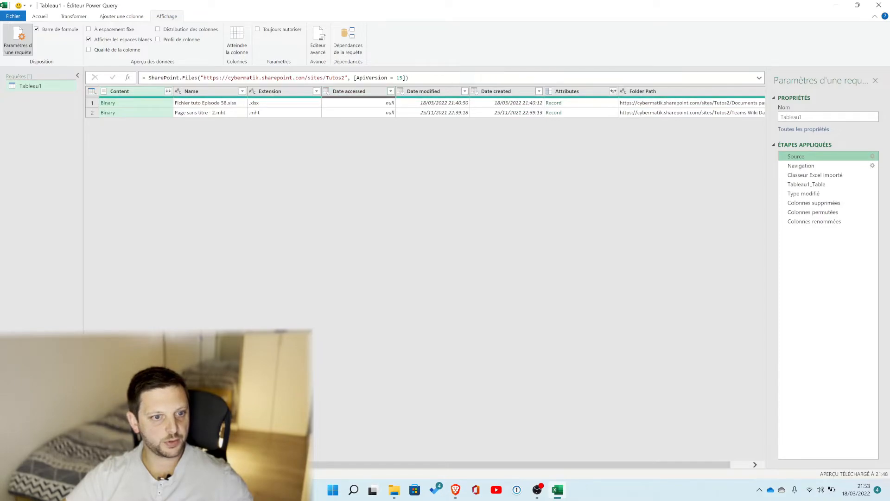
click(804, 166)
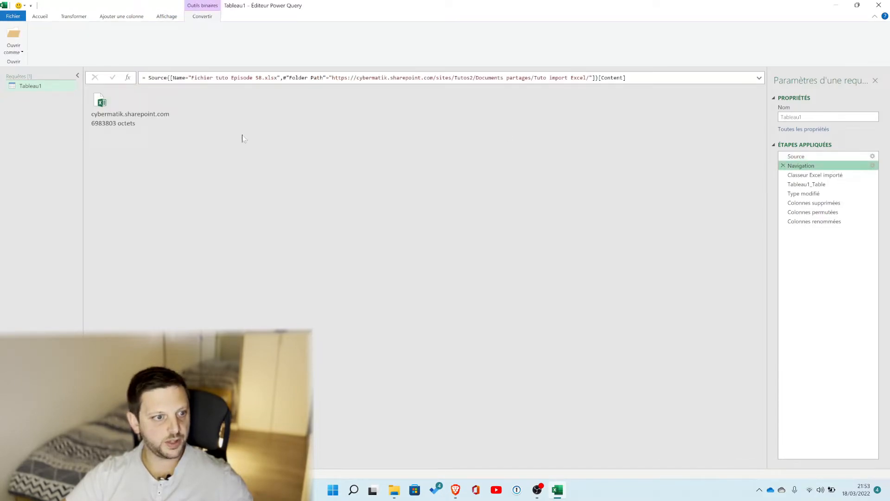
click(814, 175)
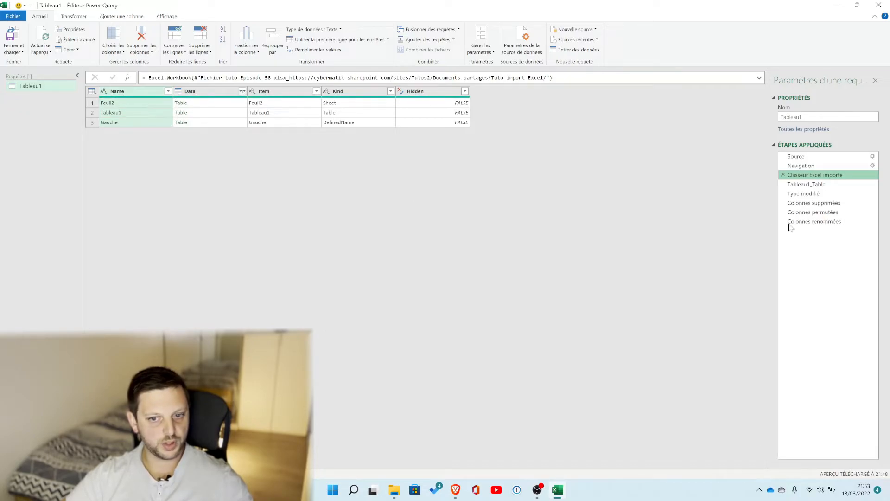
click(806, 184)
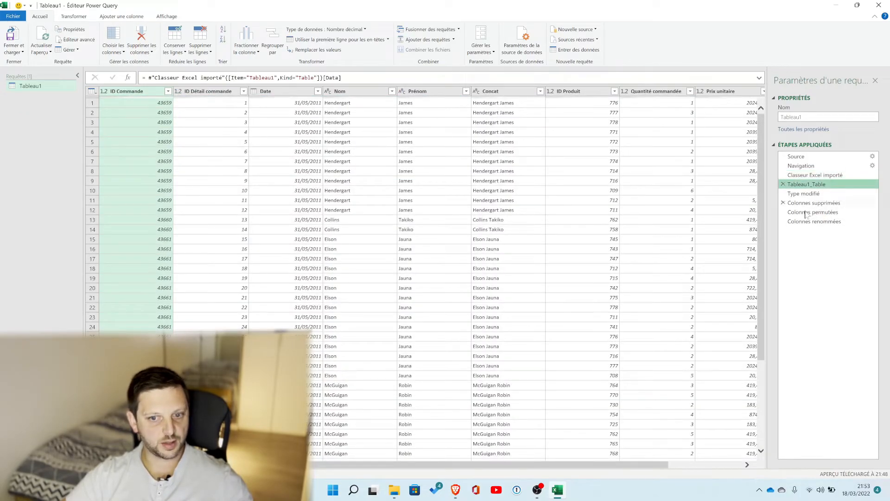
click(812, 222)
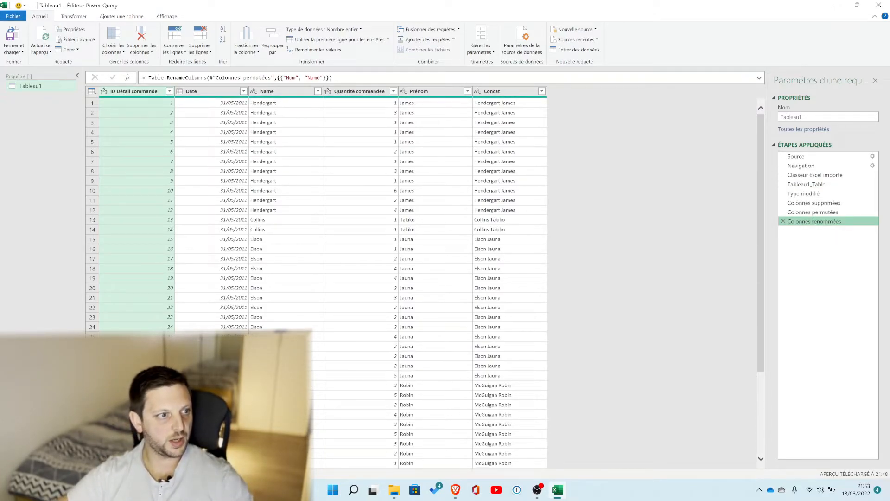
Apply the Power Query changes and load them back into the workbook.
click(14, 38)
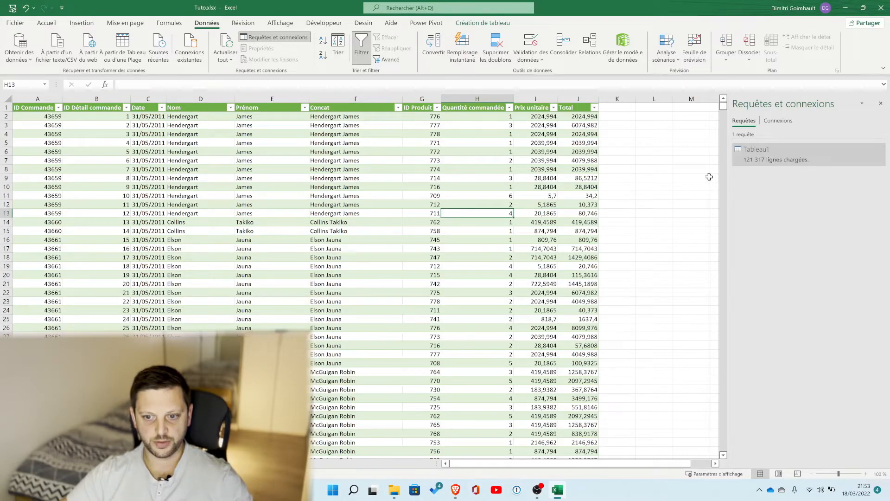
click(384, 186)
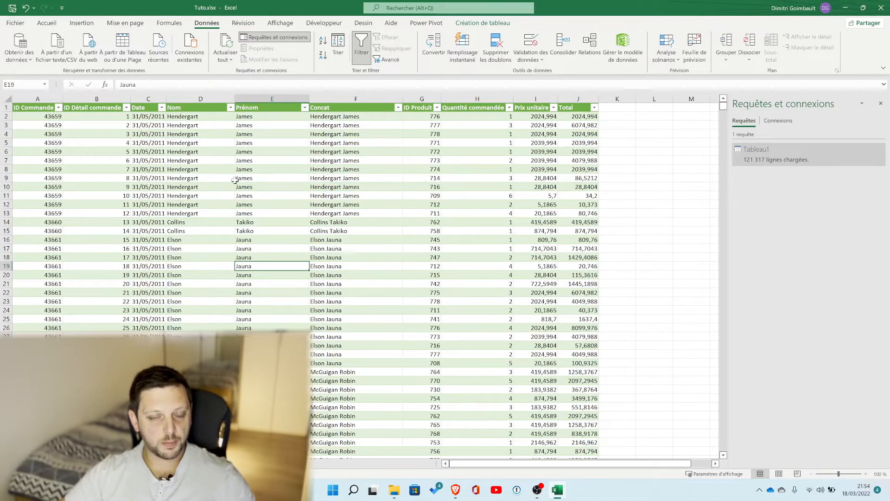
click(298, 144)
click(392, 176)
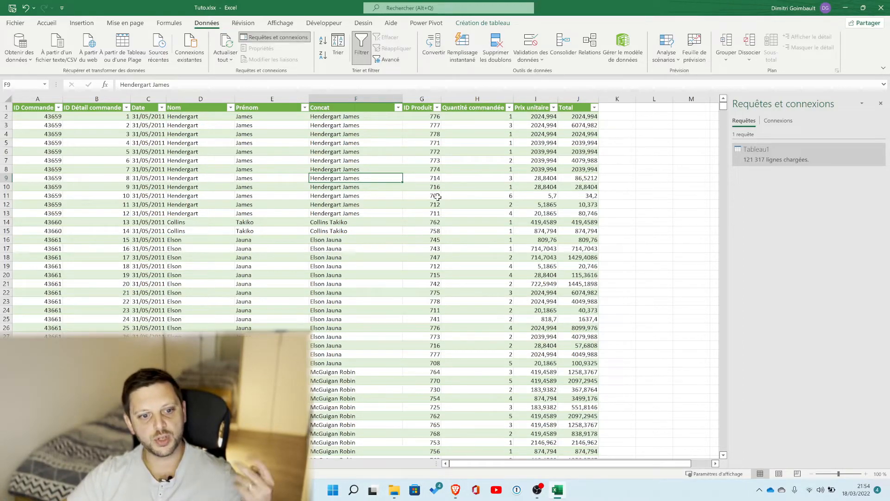
click(19, 56)
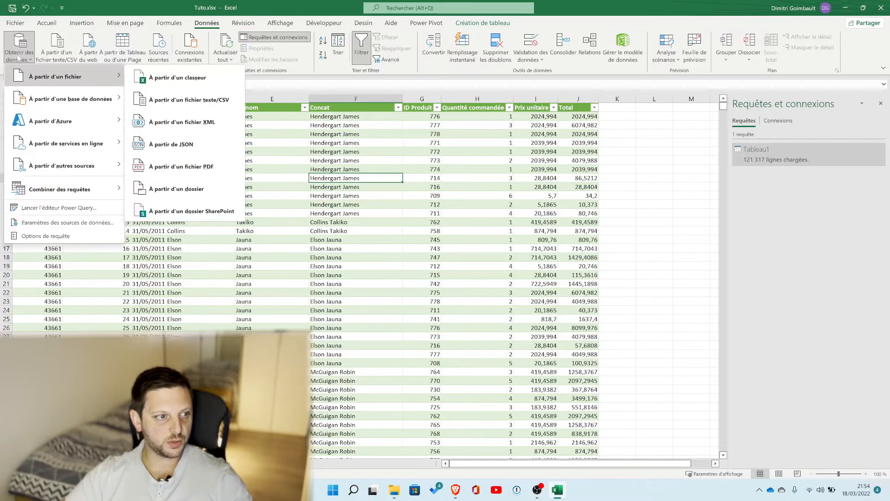
click(67, 223)
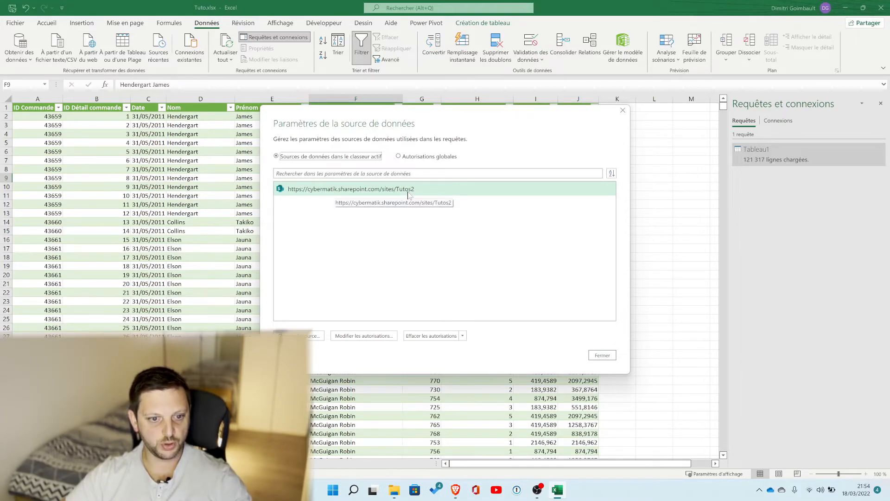
click(358, 339)
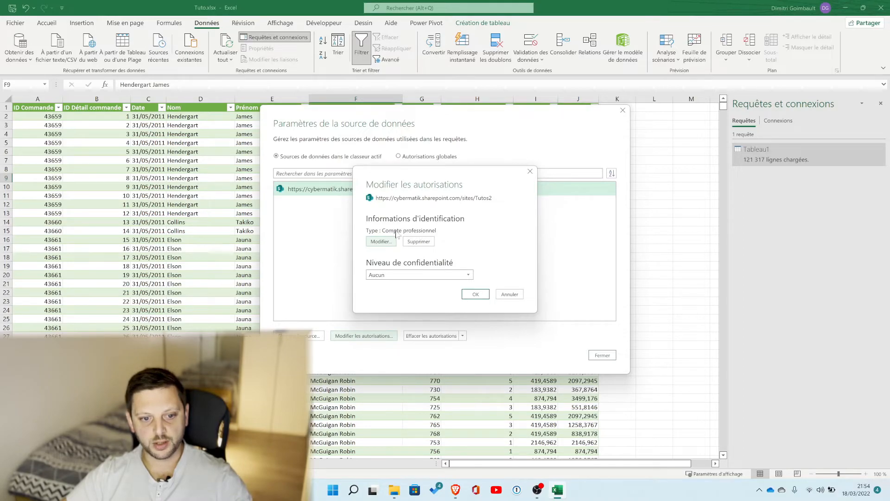
click(381, 242)
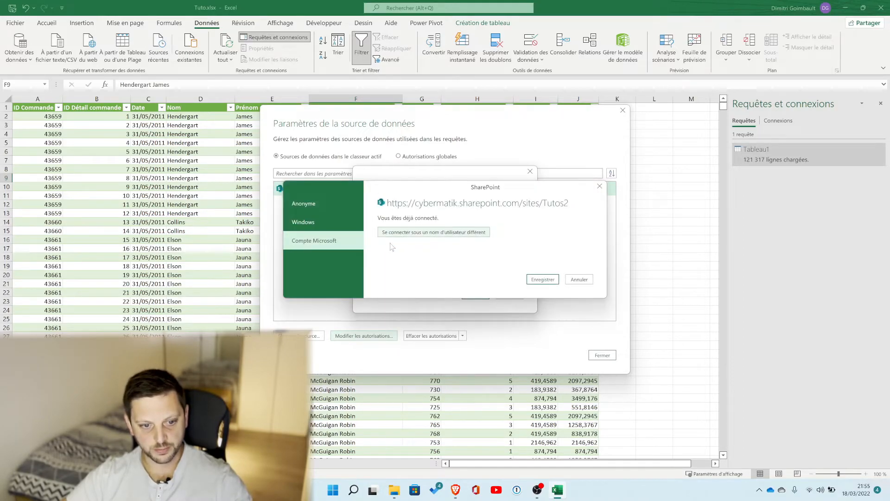
Review the Anonyme, Windows and Compte Microsoft authentication options for the SharePoint source, ending on Compte Microsoft.
click(325, 204)
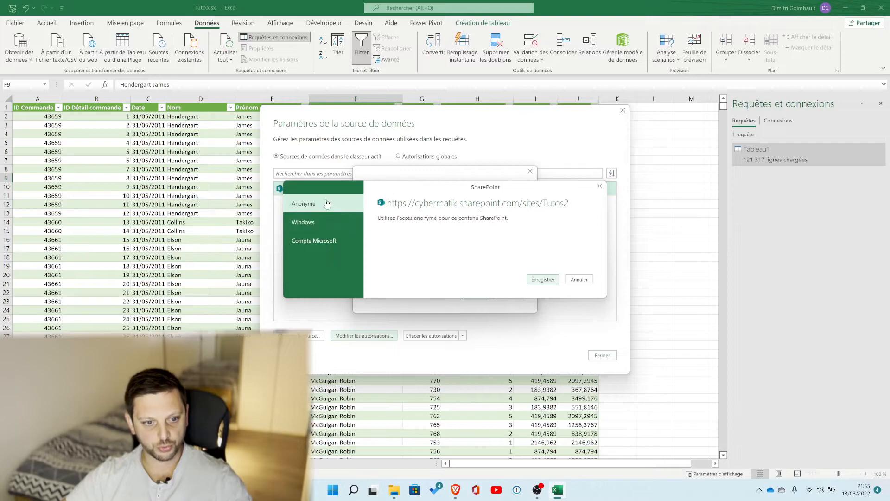
click(319, 225)
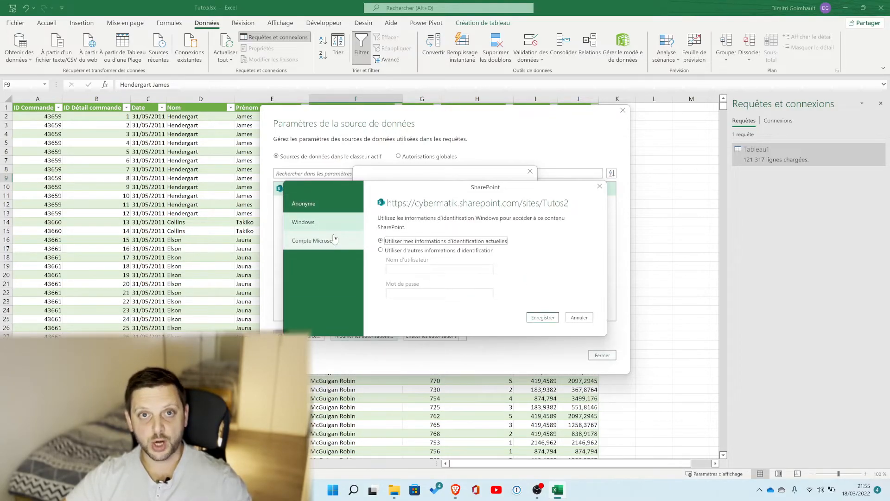
click(334, 239)
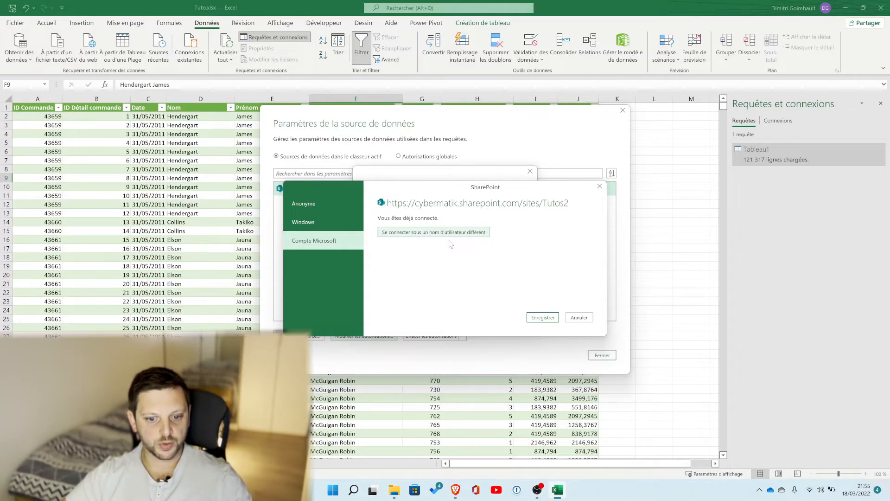
Sign in to the SharePoint source again with the personal work account, save the credentials and close the data source settings.
click(397, 233)
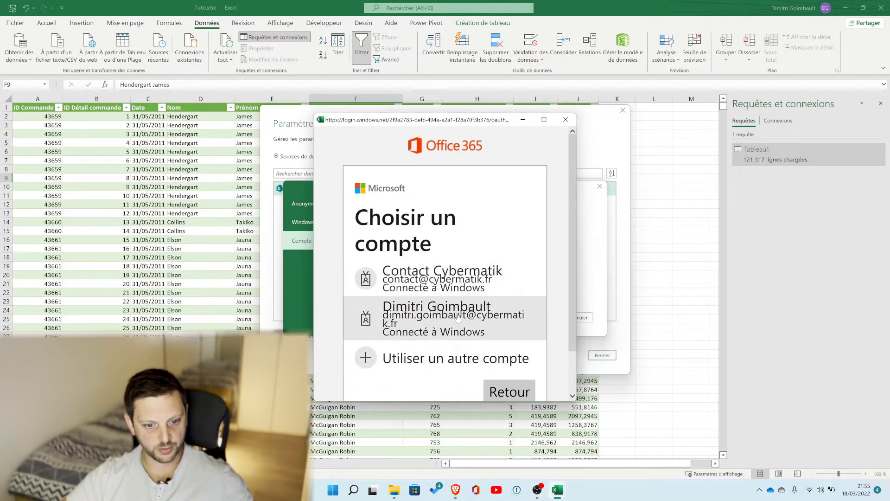
click(434, 319)
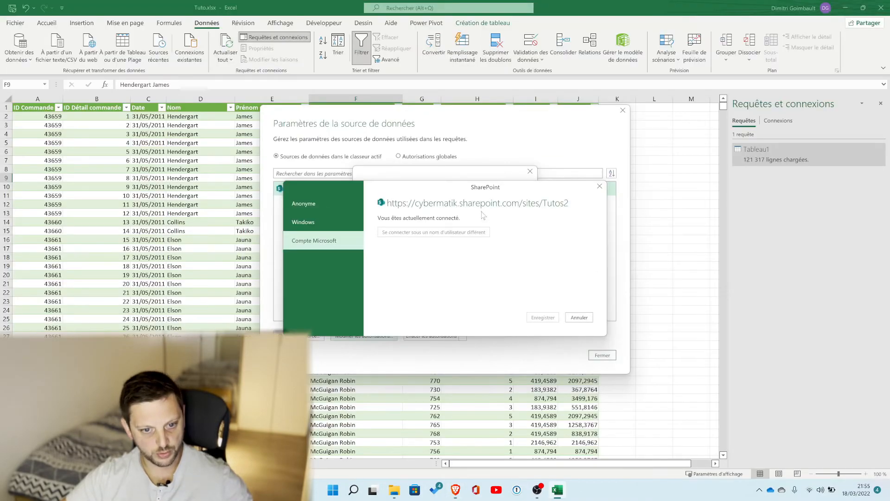
click(558, 319)
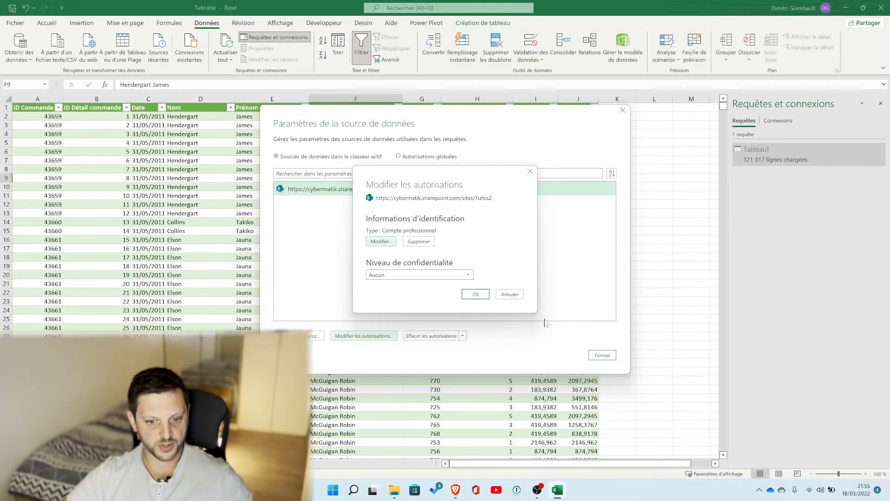
click(476, 295)
click(602, 355)
Refresh all the workbook's data and check the Tableau1 query's preview and data source.
click(283, 206)
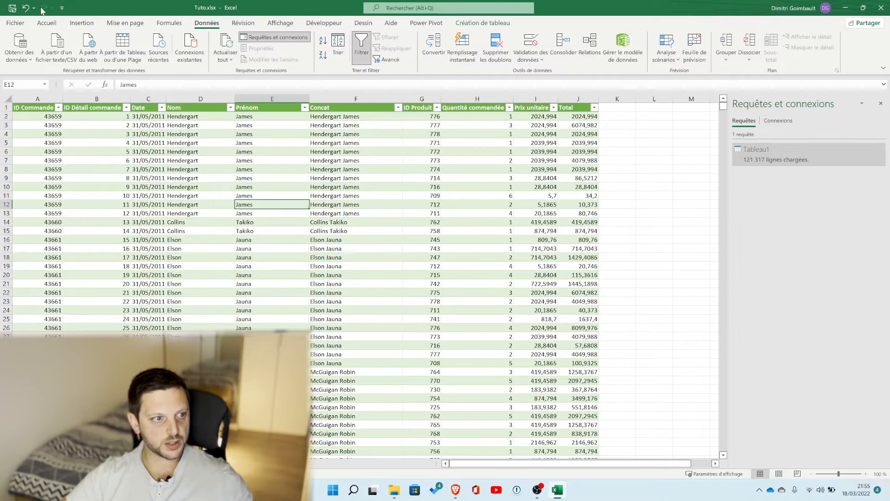
click(229, 43)
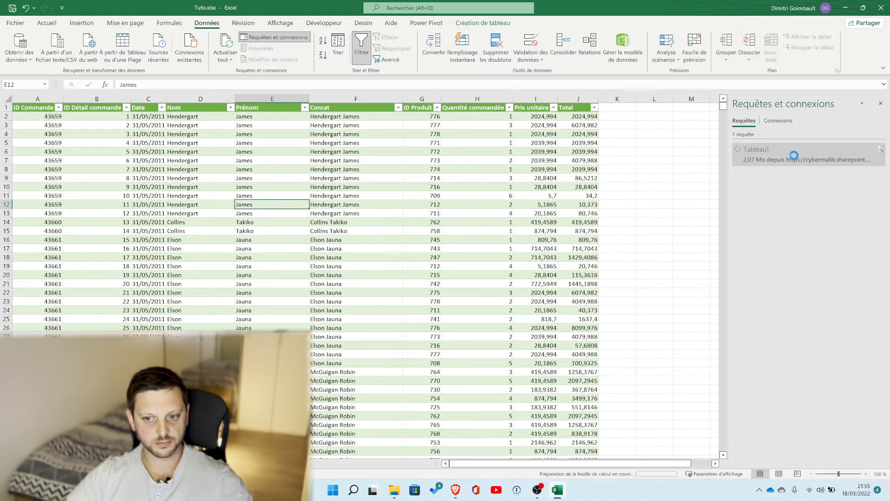
mouse_move(788, 156)
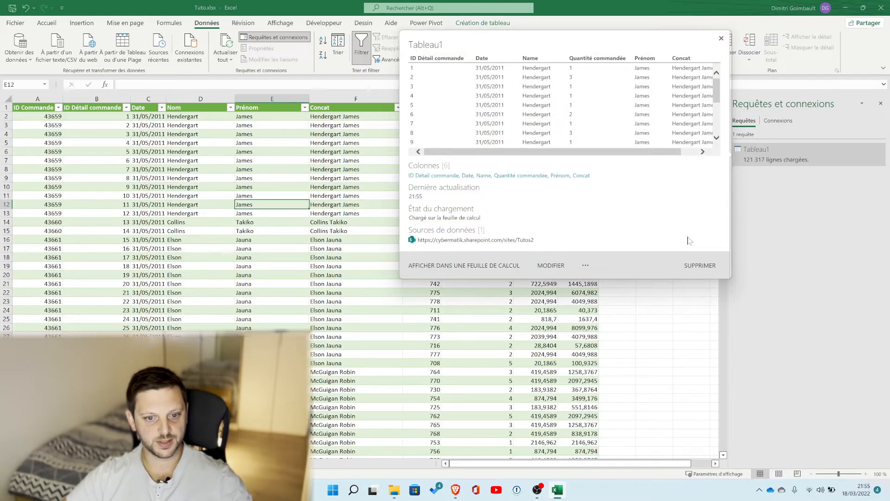